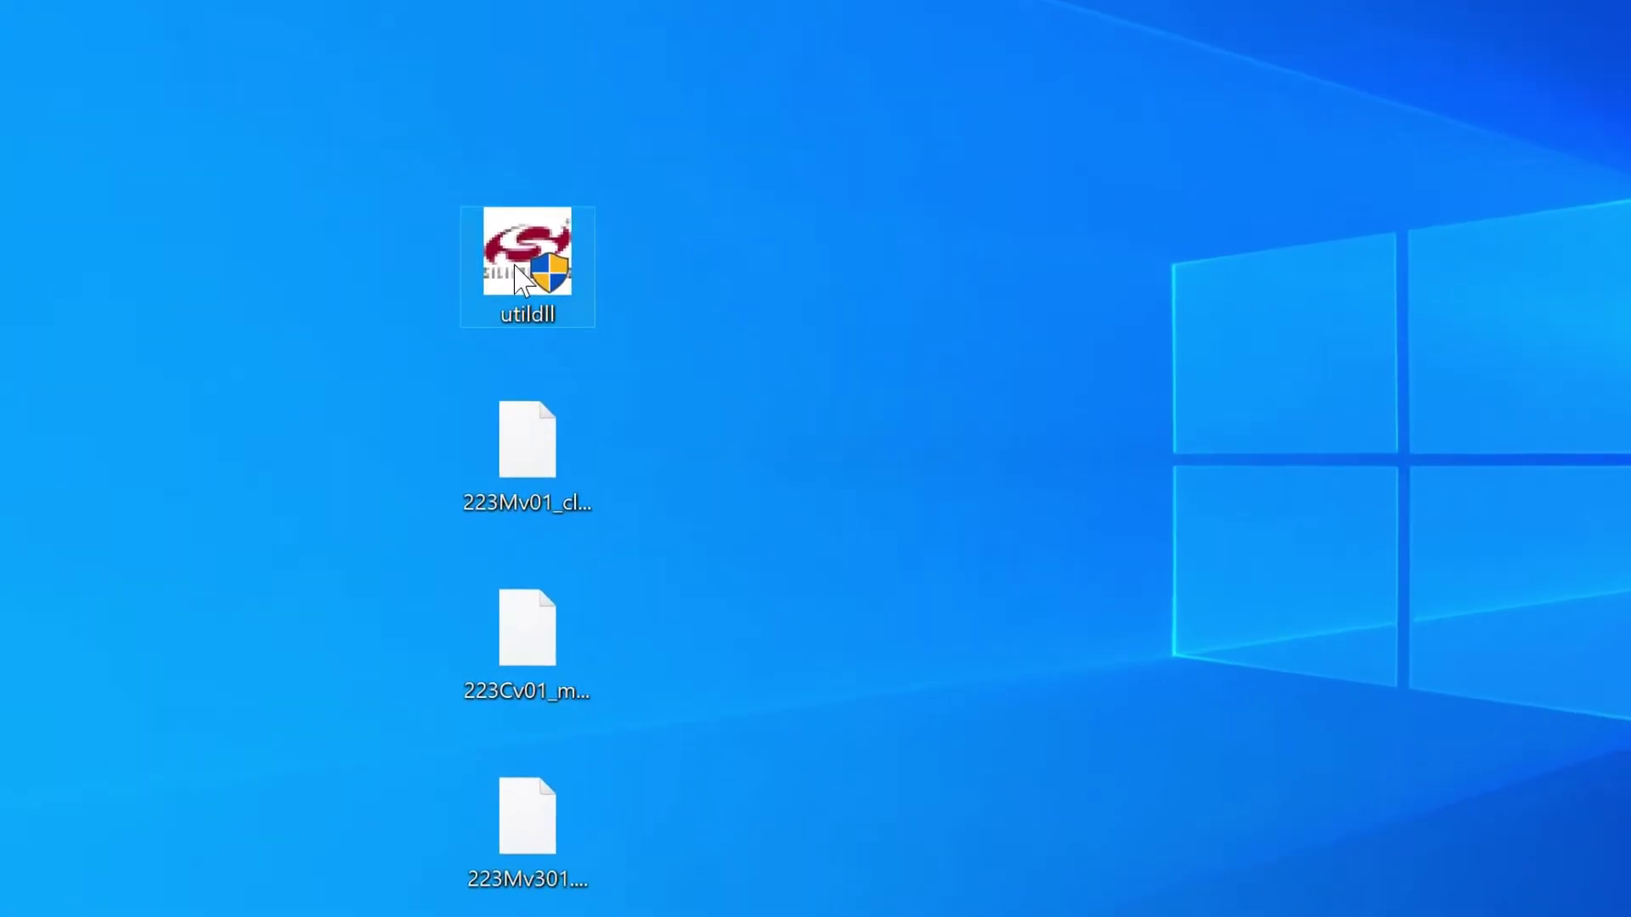
Install Silicon Labs FLASH Programming Utilities v4.78 from the utildll installer on the desktop
double_click(515, 266)
left_click(692, 688)
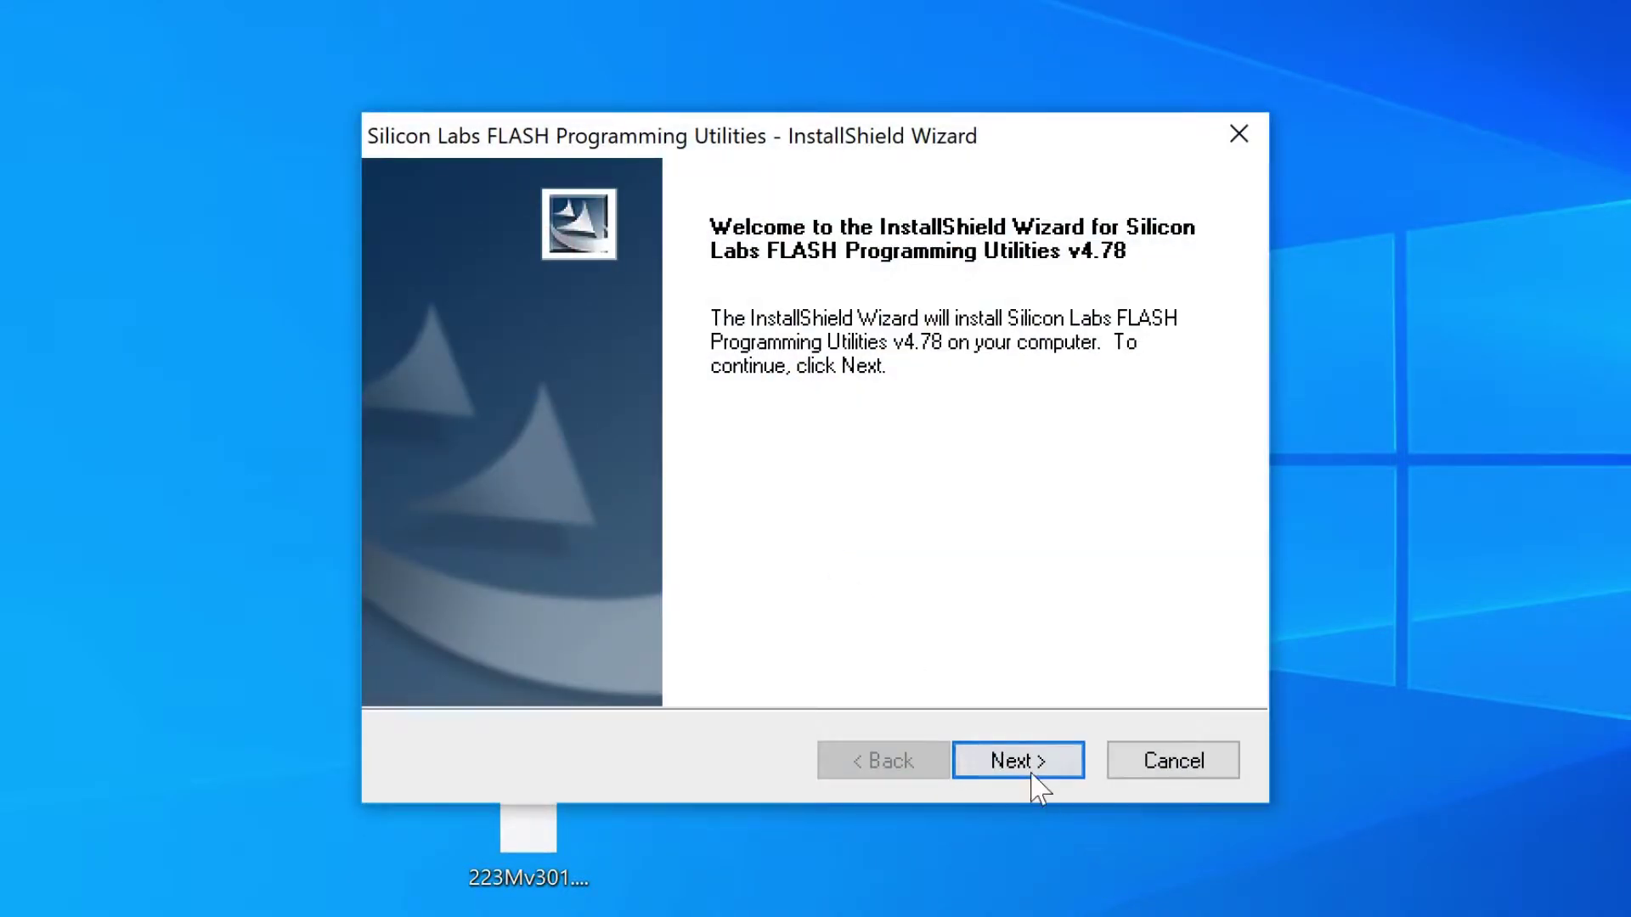
left_click(1032, 774)
left_click(990, 761)
key("Return")
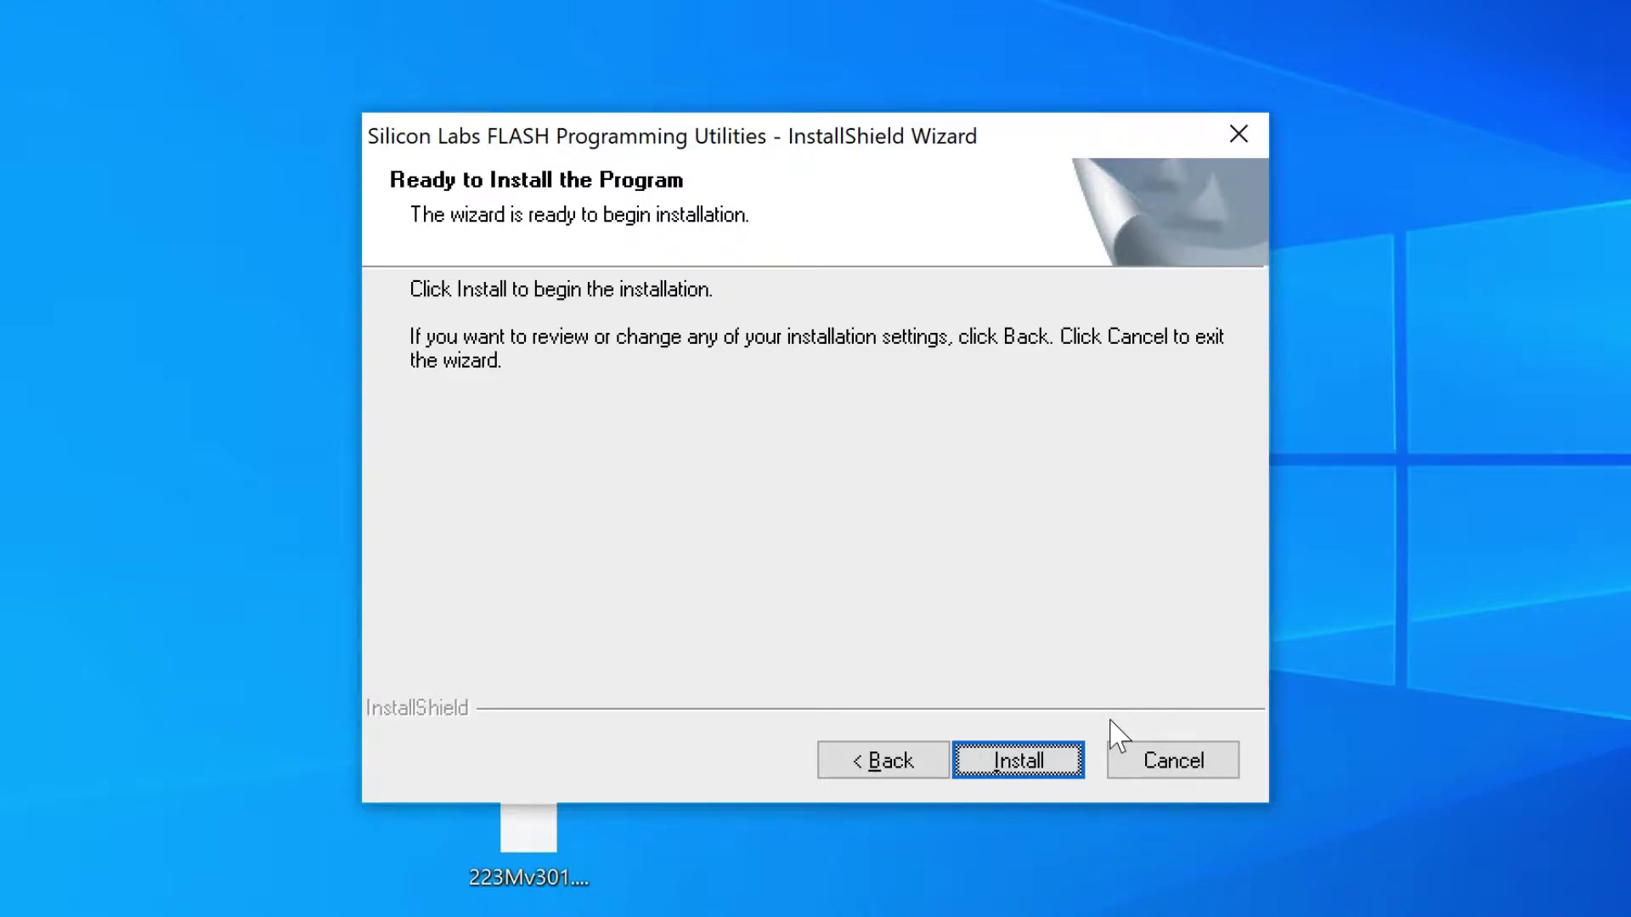
key("Return")
key("Return")
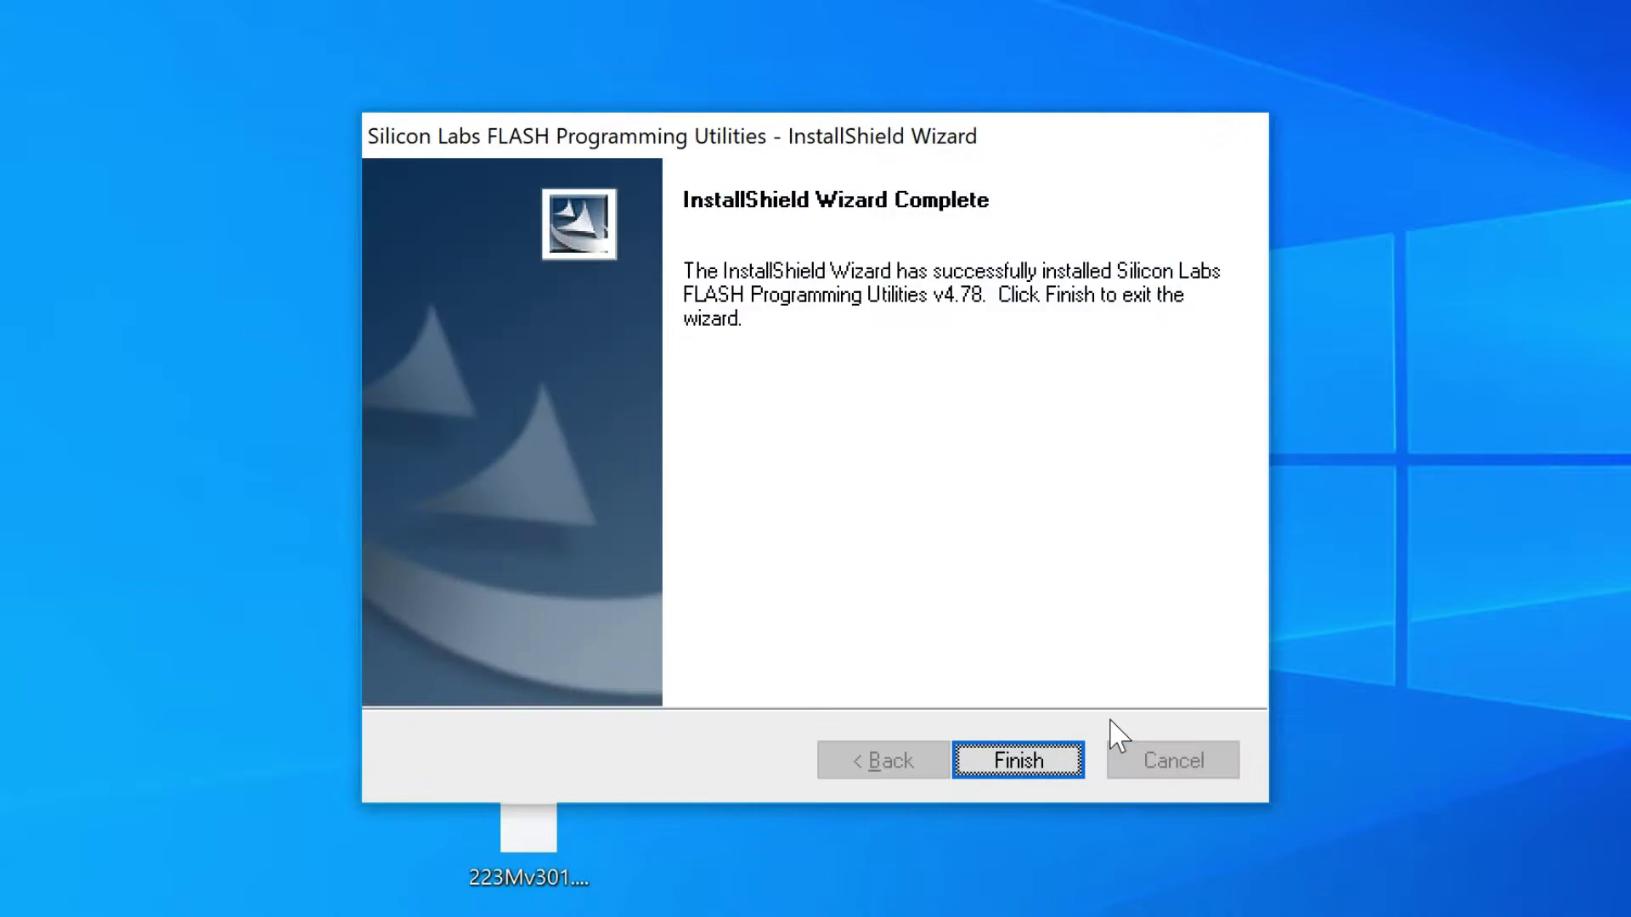
left_click(1000, 775)
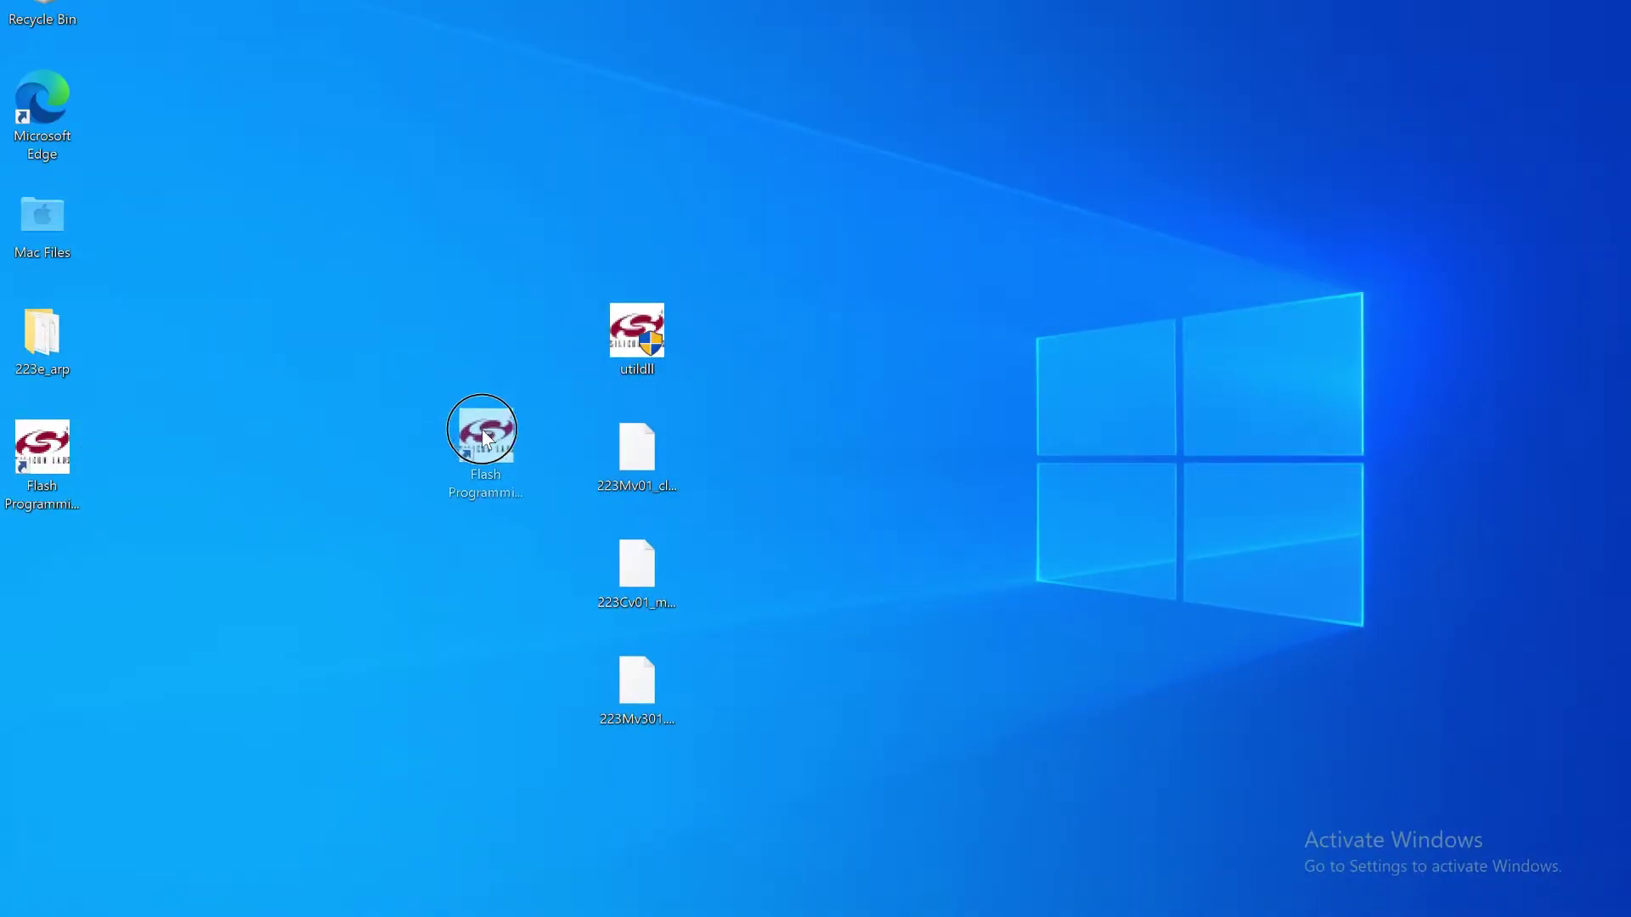
Move the Flash Programming shortcut beside the hex files and the utildll installer above them on the desktop
left_click_drag(485, 435, 485, 438)
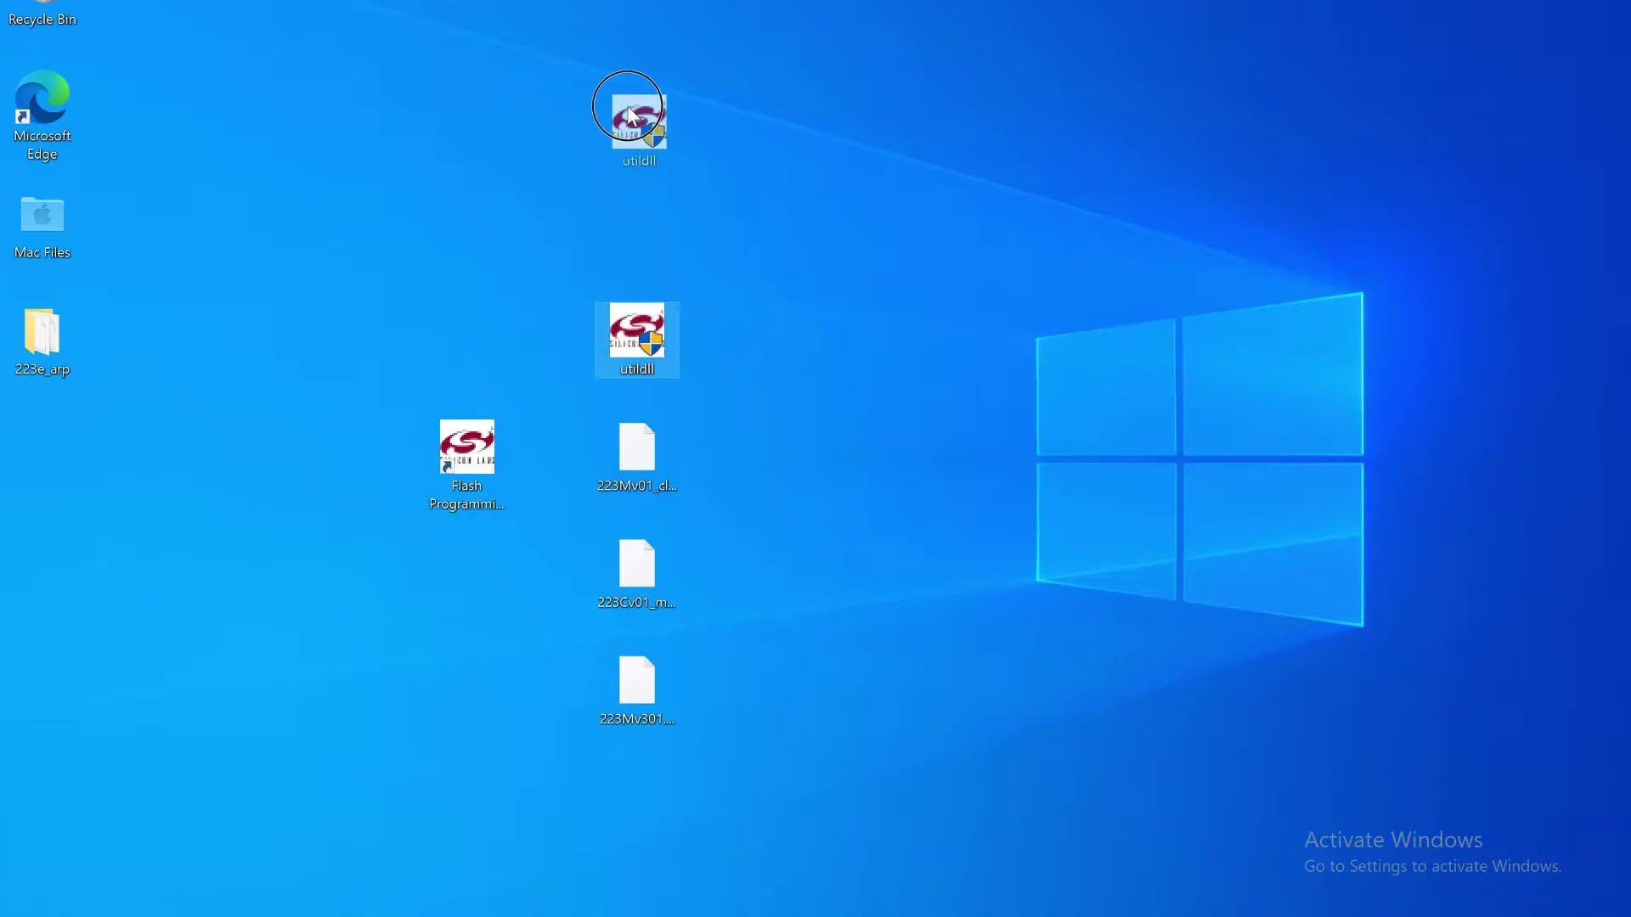
left_click_drag(629, 113, 631, 115)
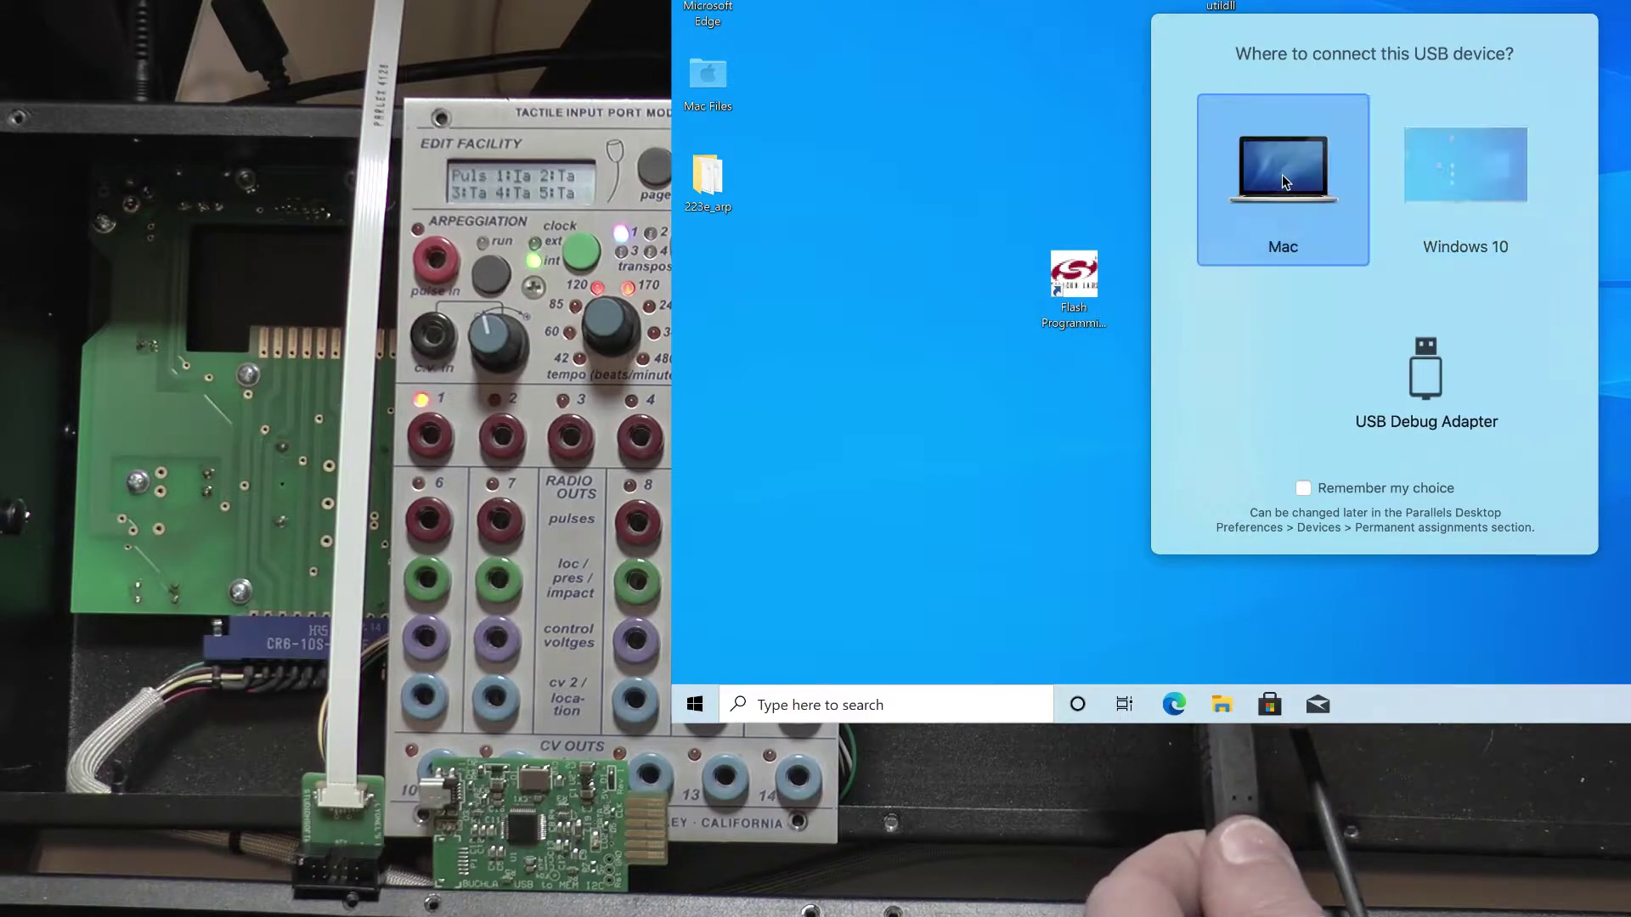
Assign the USB Debug Adapter to Windows 10, and in the Flash Utility choose the JTAG debug interface and enumerate the USB adapters
left_click(1449, 183)
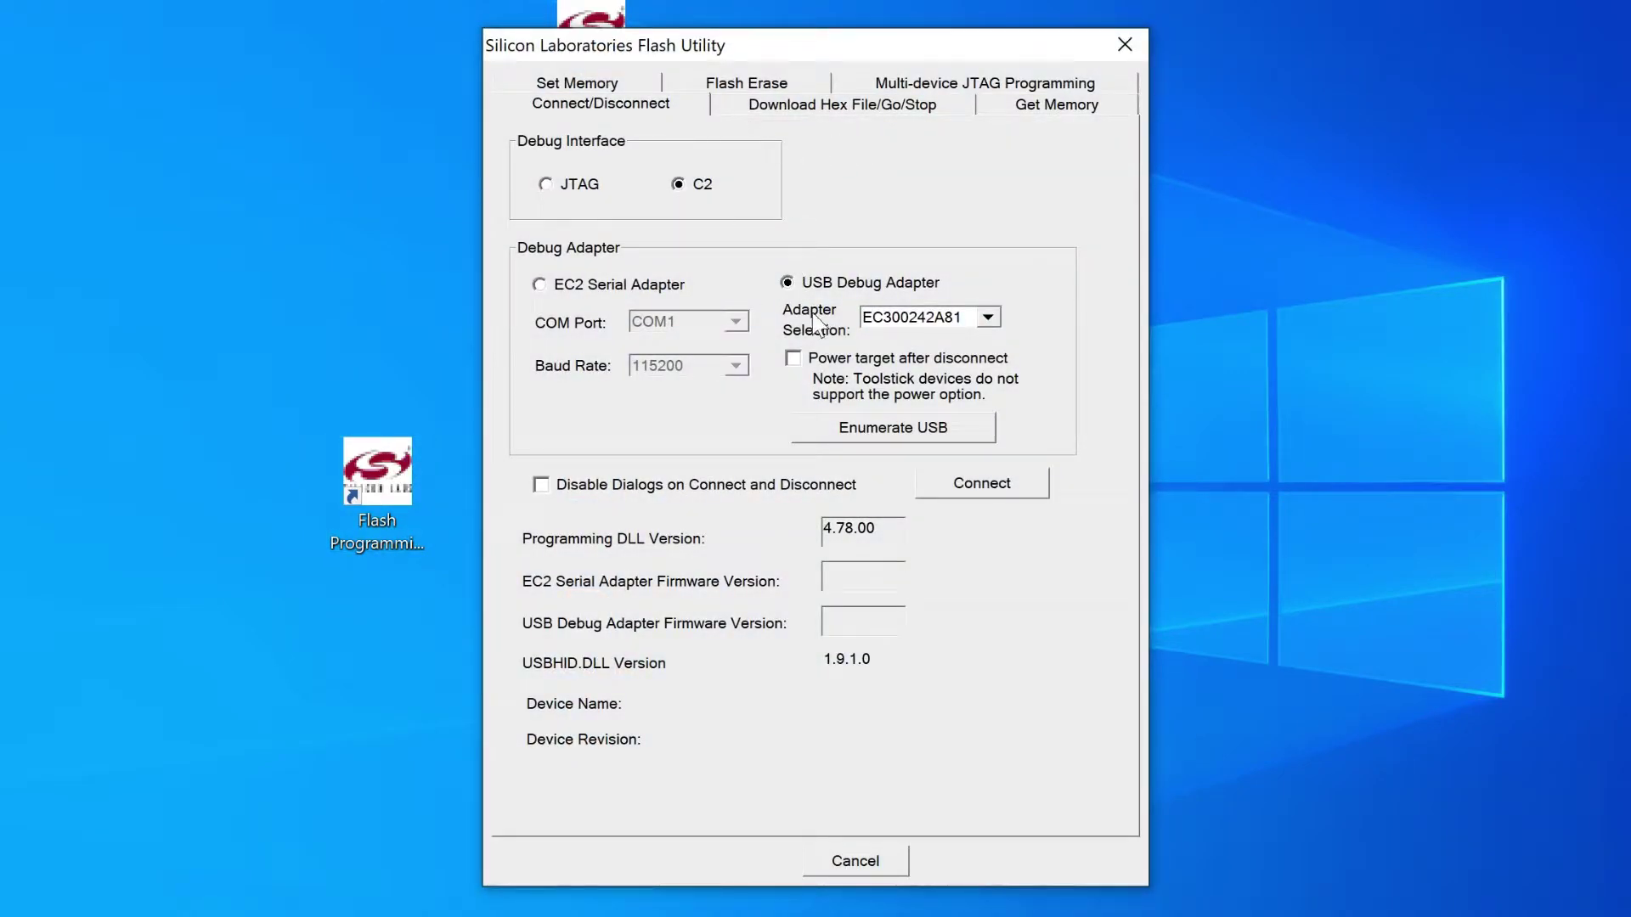
left_click(546, 187)
left_click(906, 428)
Connect to the target device through the USB Debug Adapter, retrying if the first attempt fails
left_click(1009, 492)
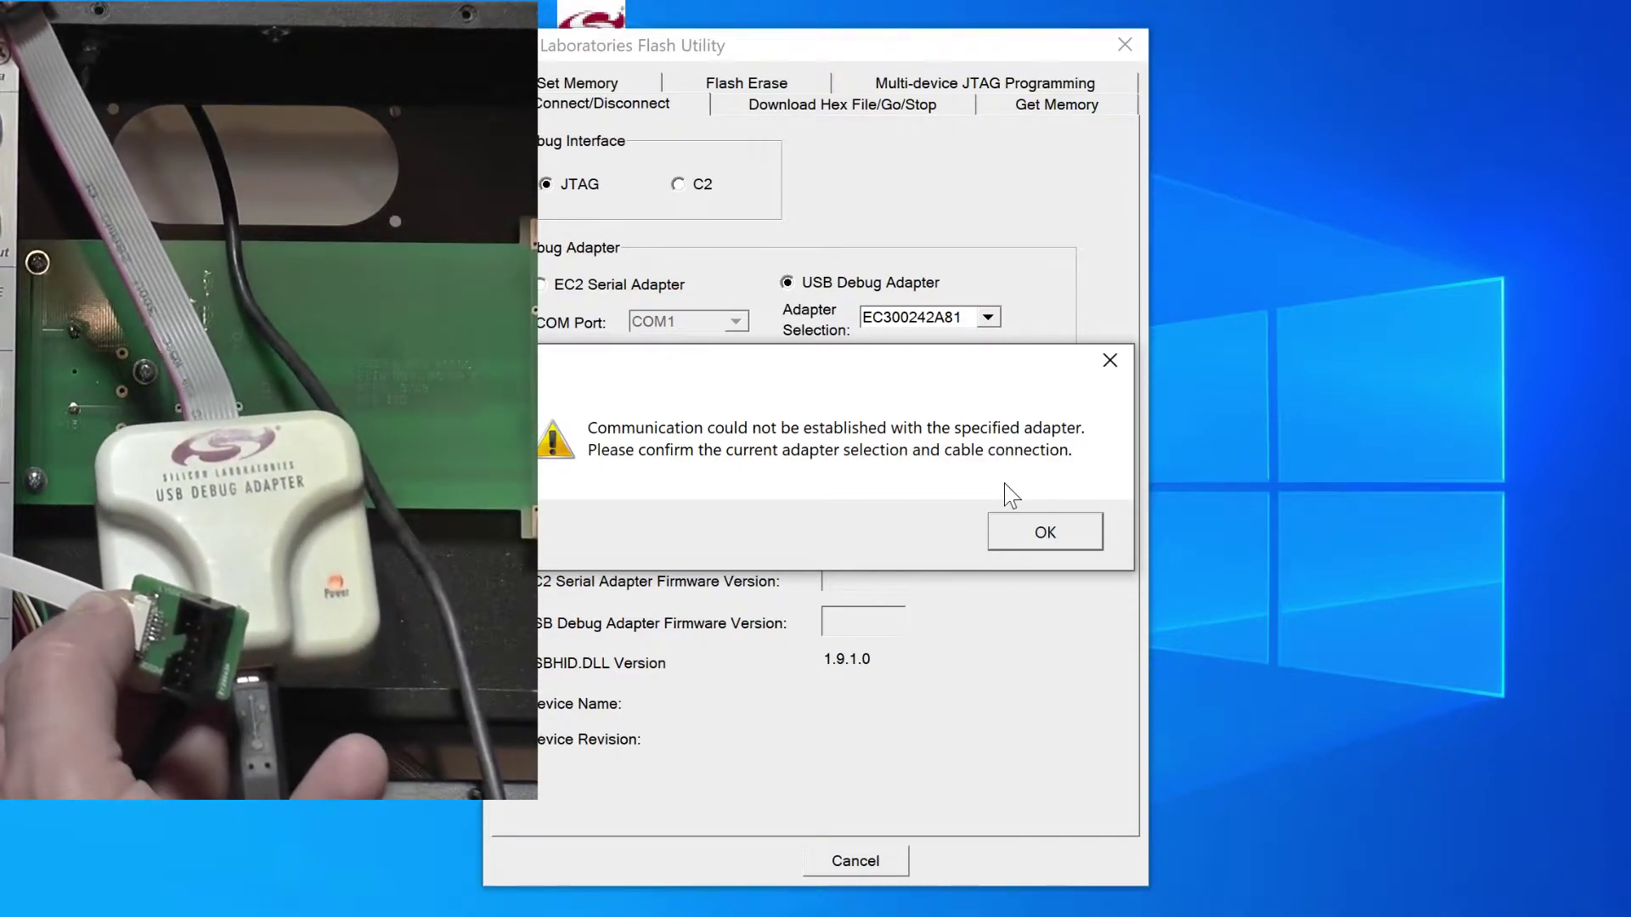
left_click(1020, 511)
left_click(935, 527)
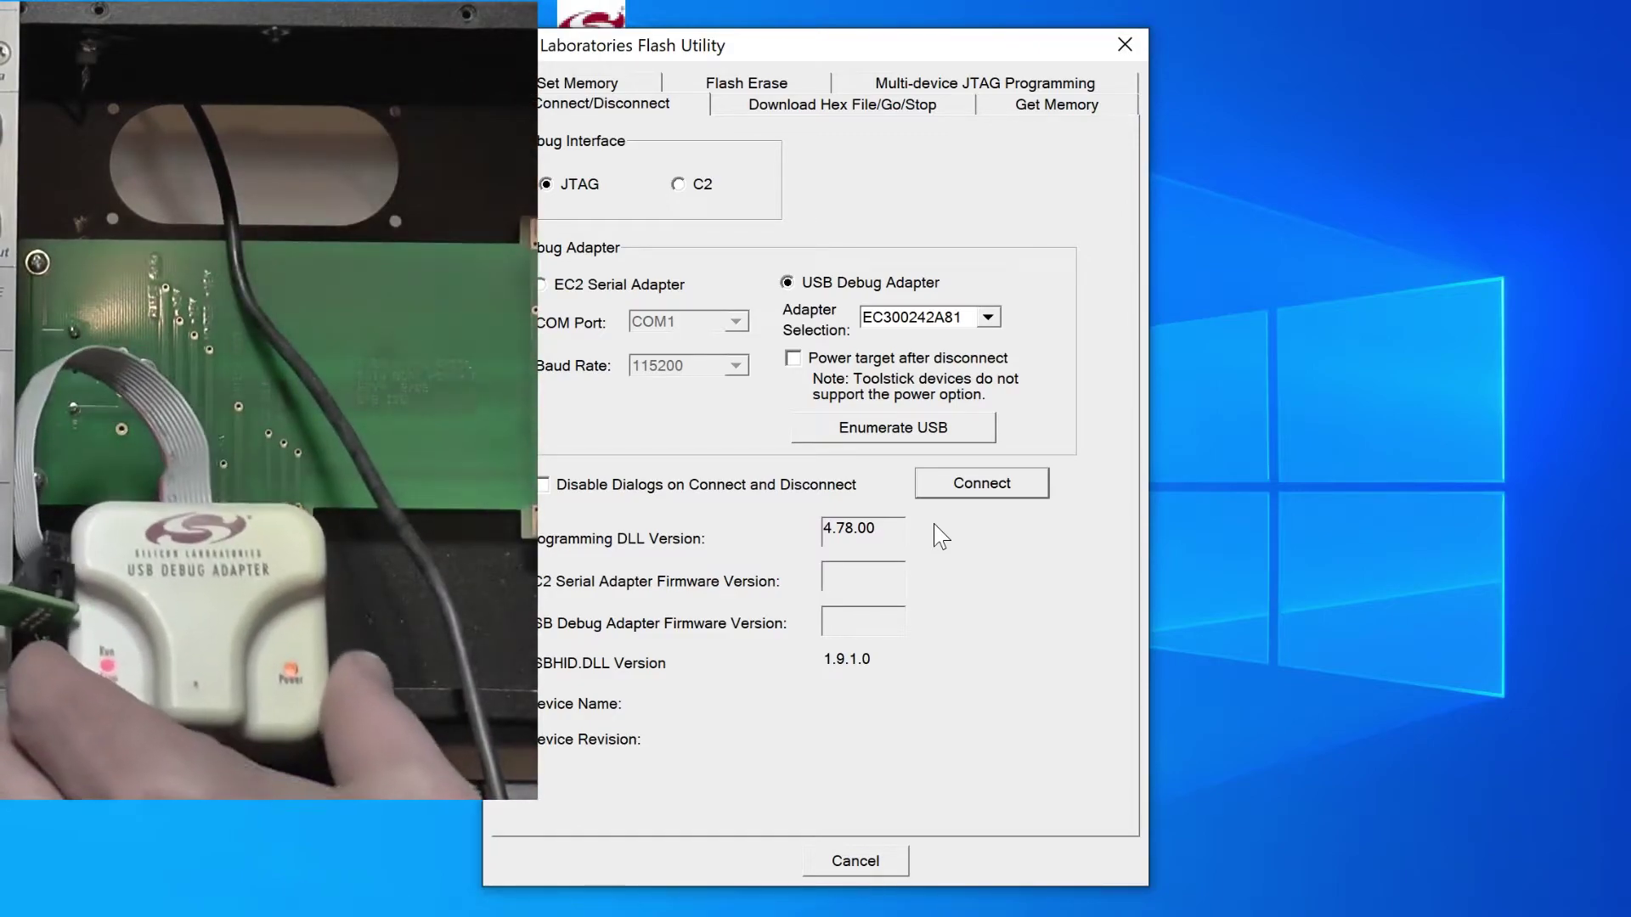
left_click(964, 486)
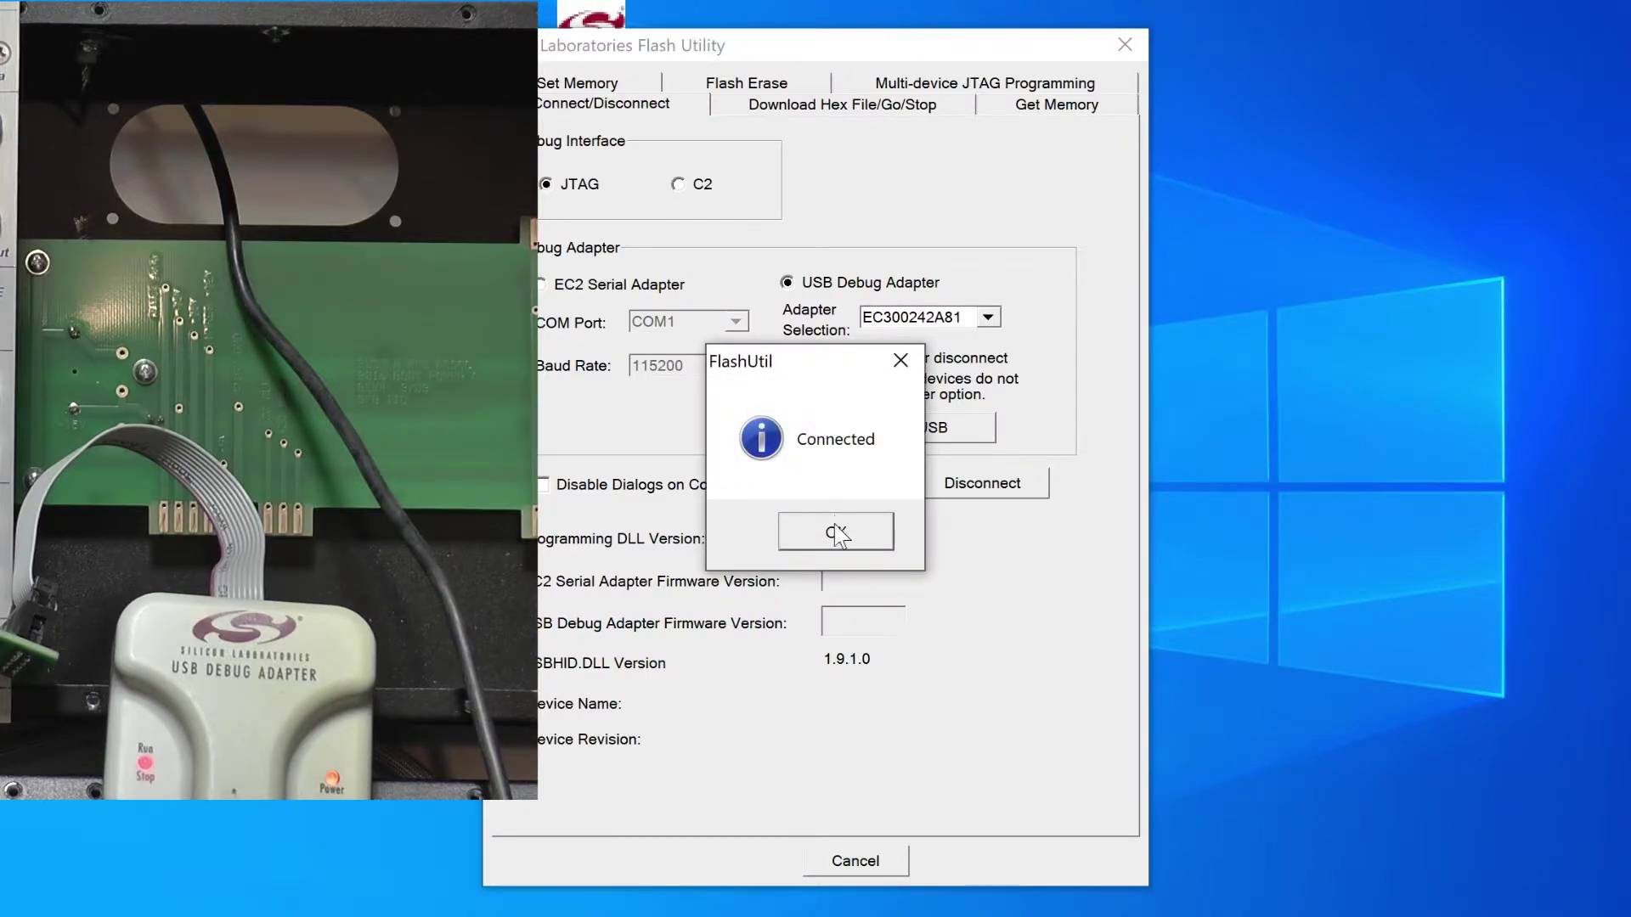
left_click(837, 534)
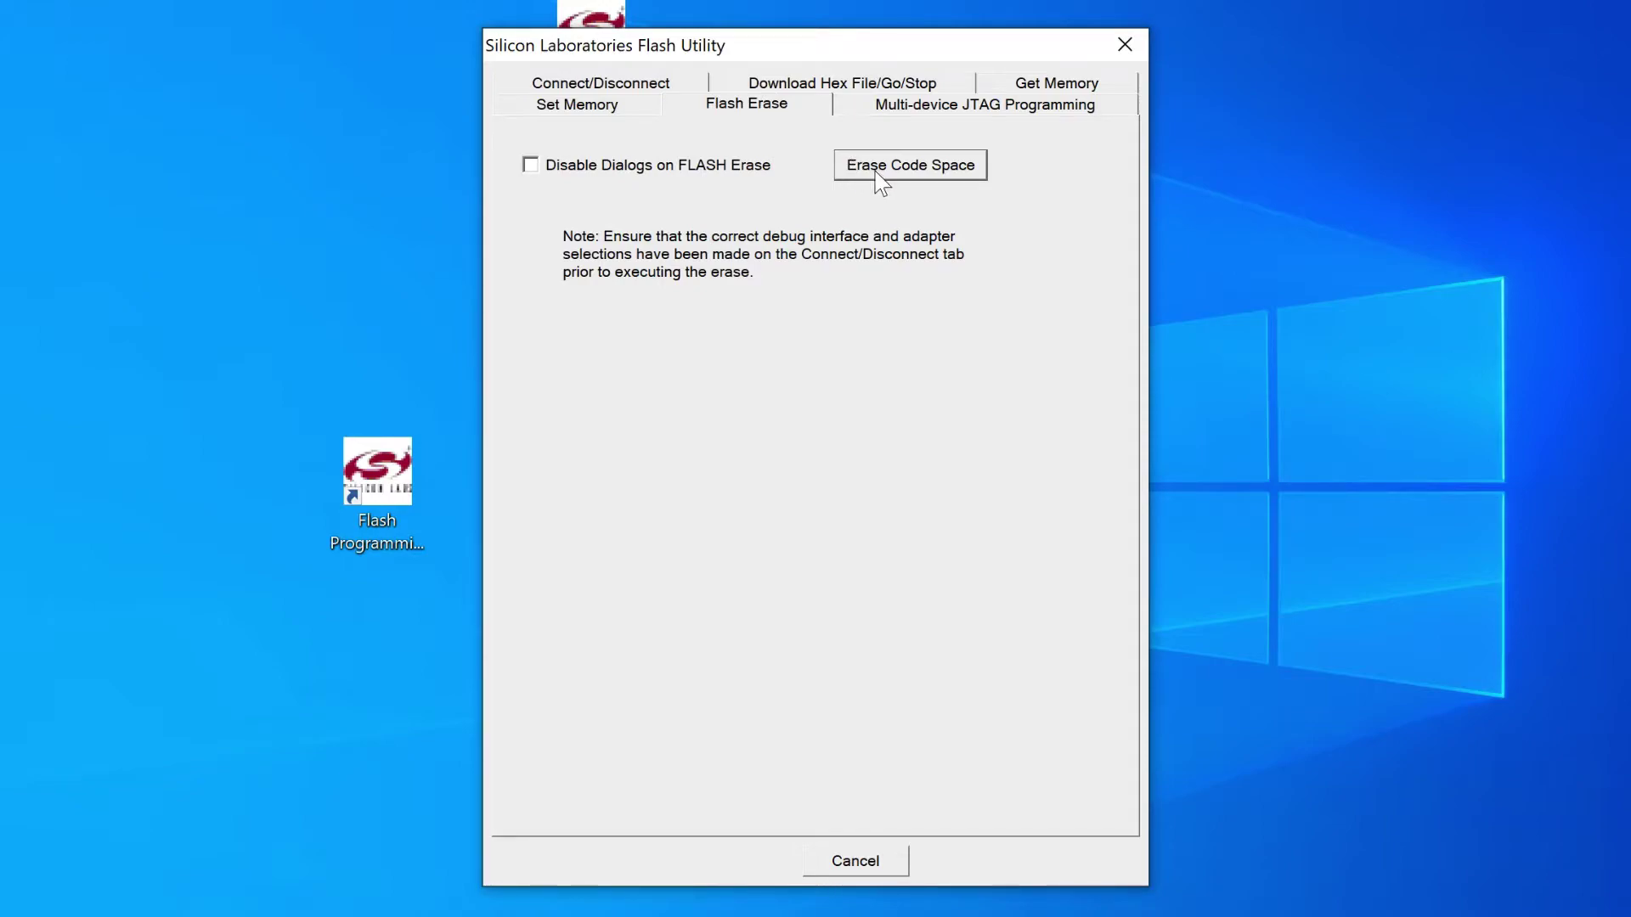
Erase the device's entire code space and acknowledge the completed flash erase
left_click(877, 172)
left_click(797, 544)
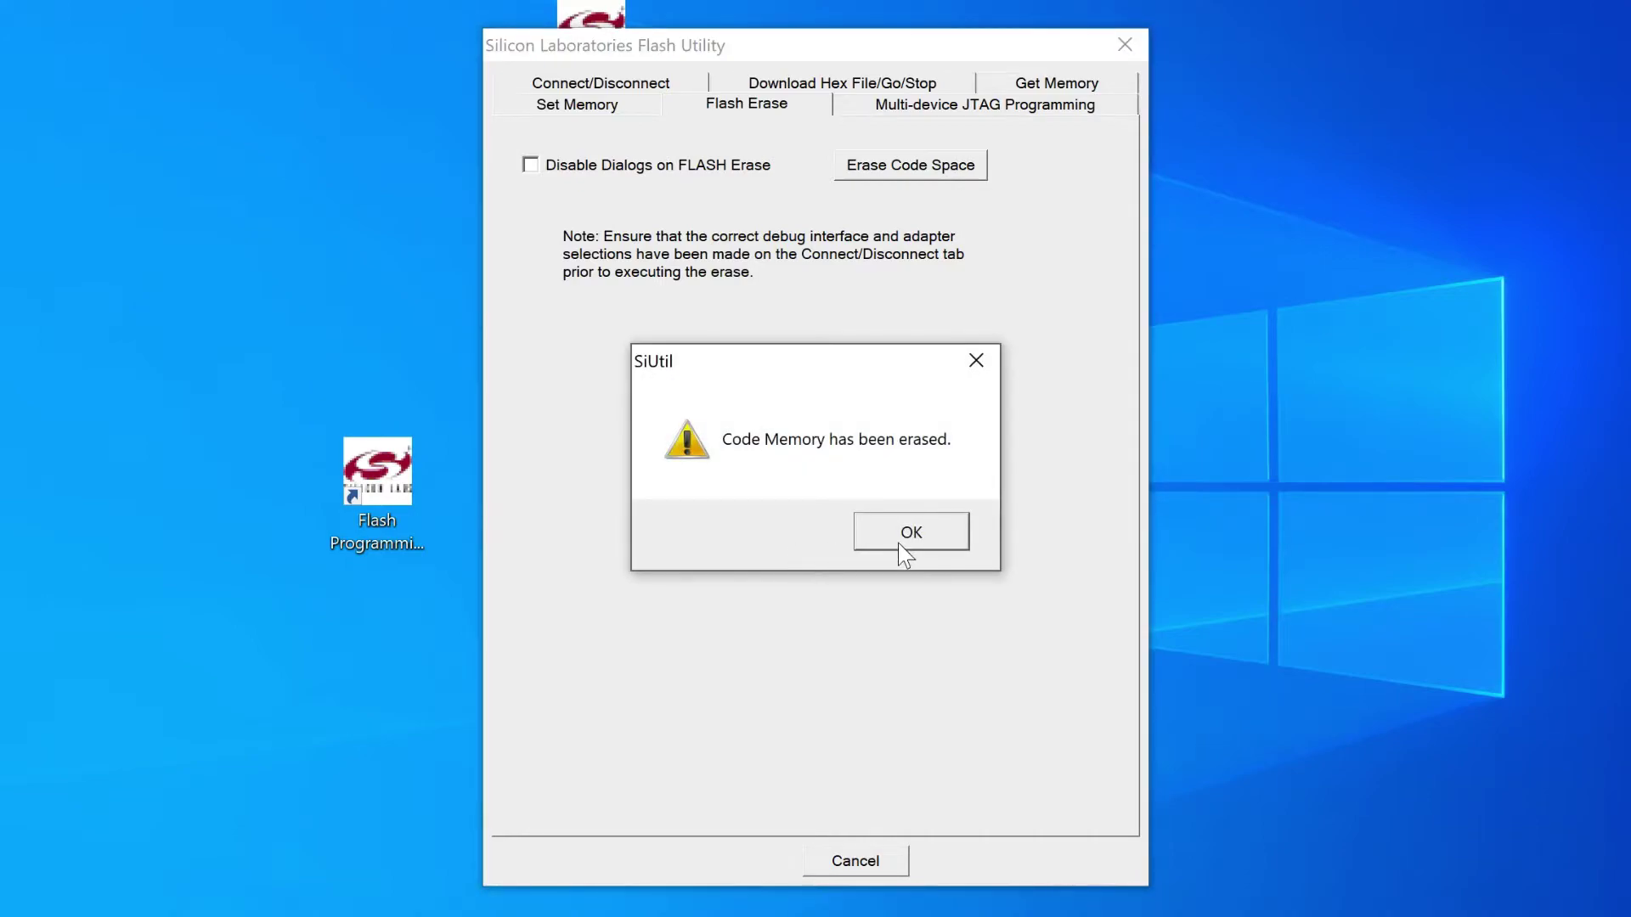
left_click(899, 542)
left_click(868, 544)
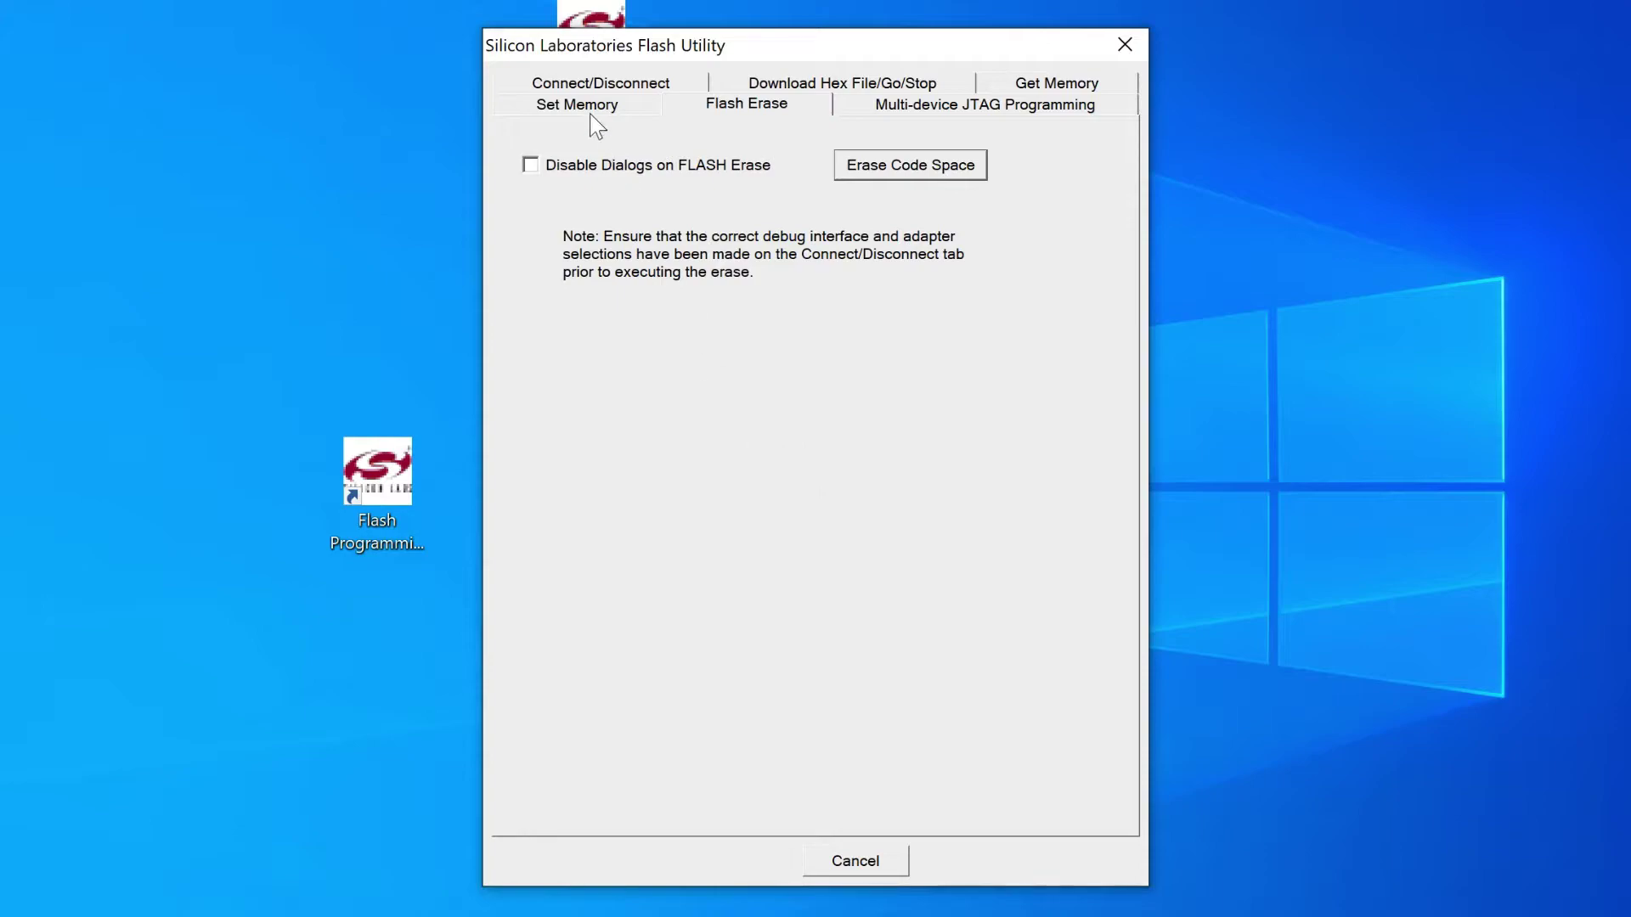
Reconnect to the erased device over JTAG using the USB Debug Adapter
left_click(593, 83)
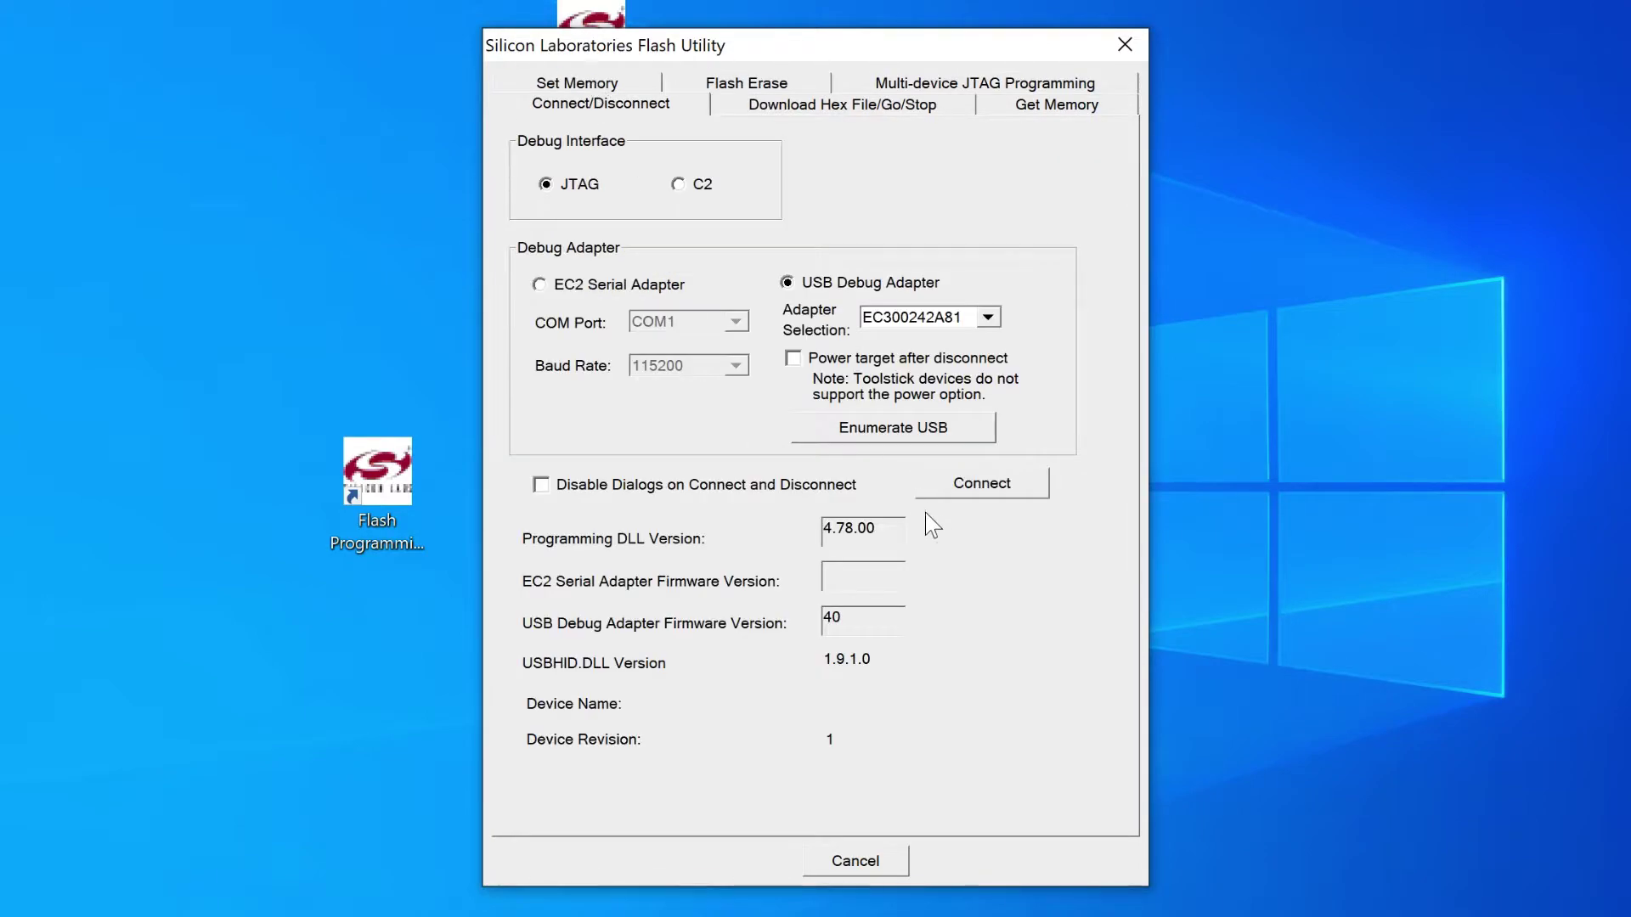
left_click(985, 494)
left_click(841, 529)
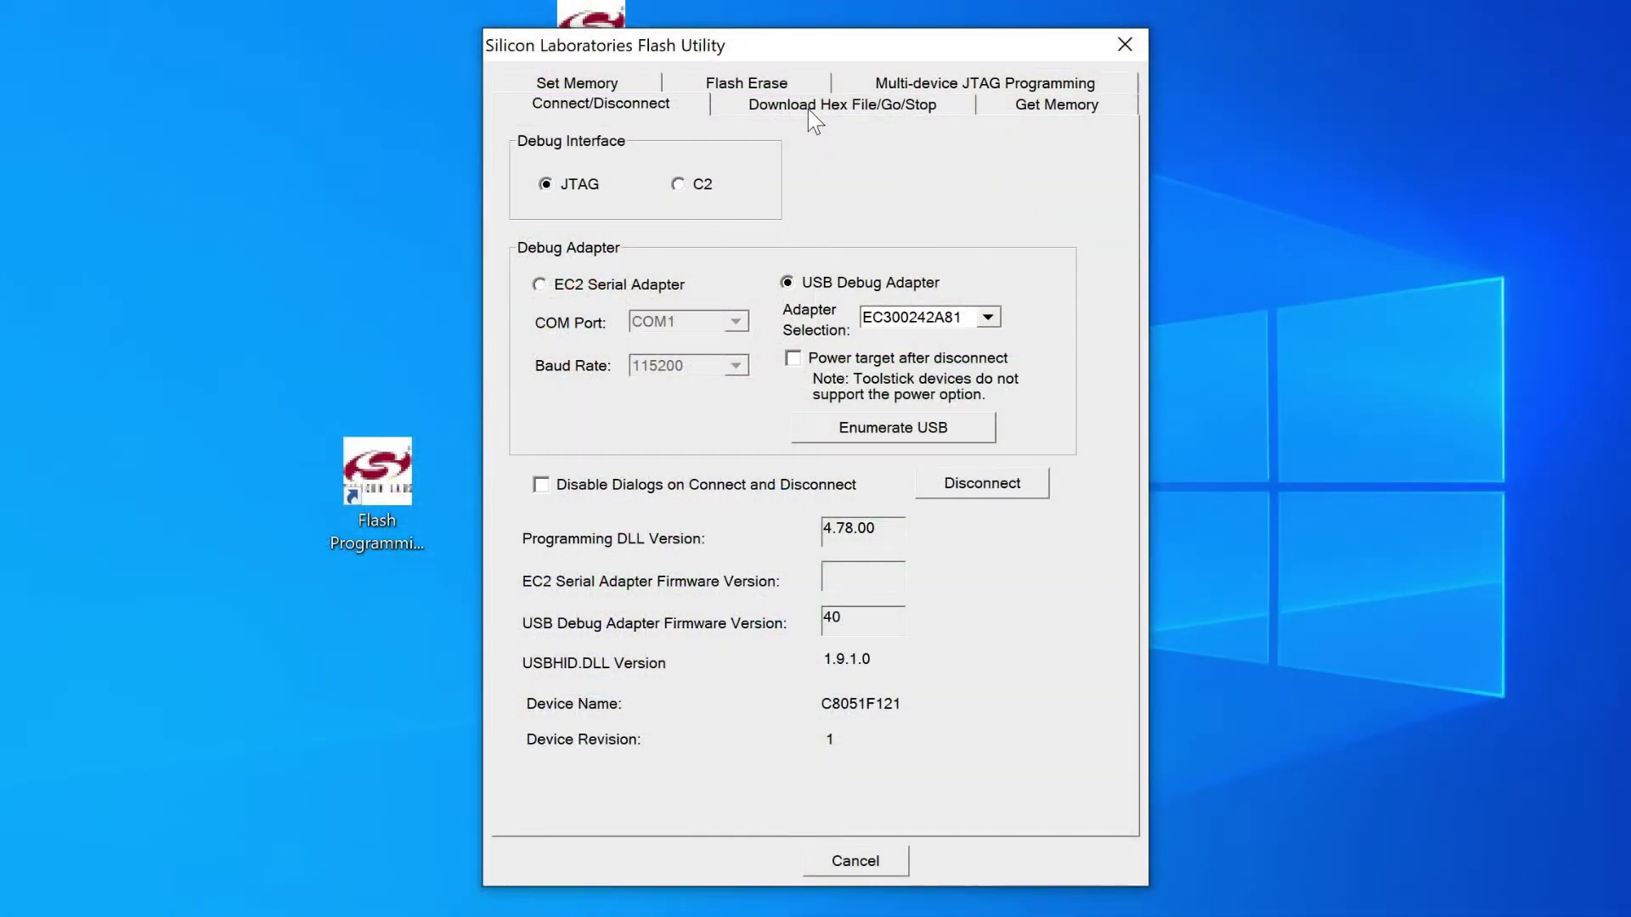
Choose 223Mv01_cl_fixer.hex from the Desktop as the hex file for download
left_click(828, 106)
left_click(840, 177)
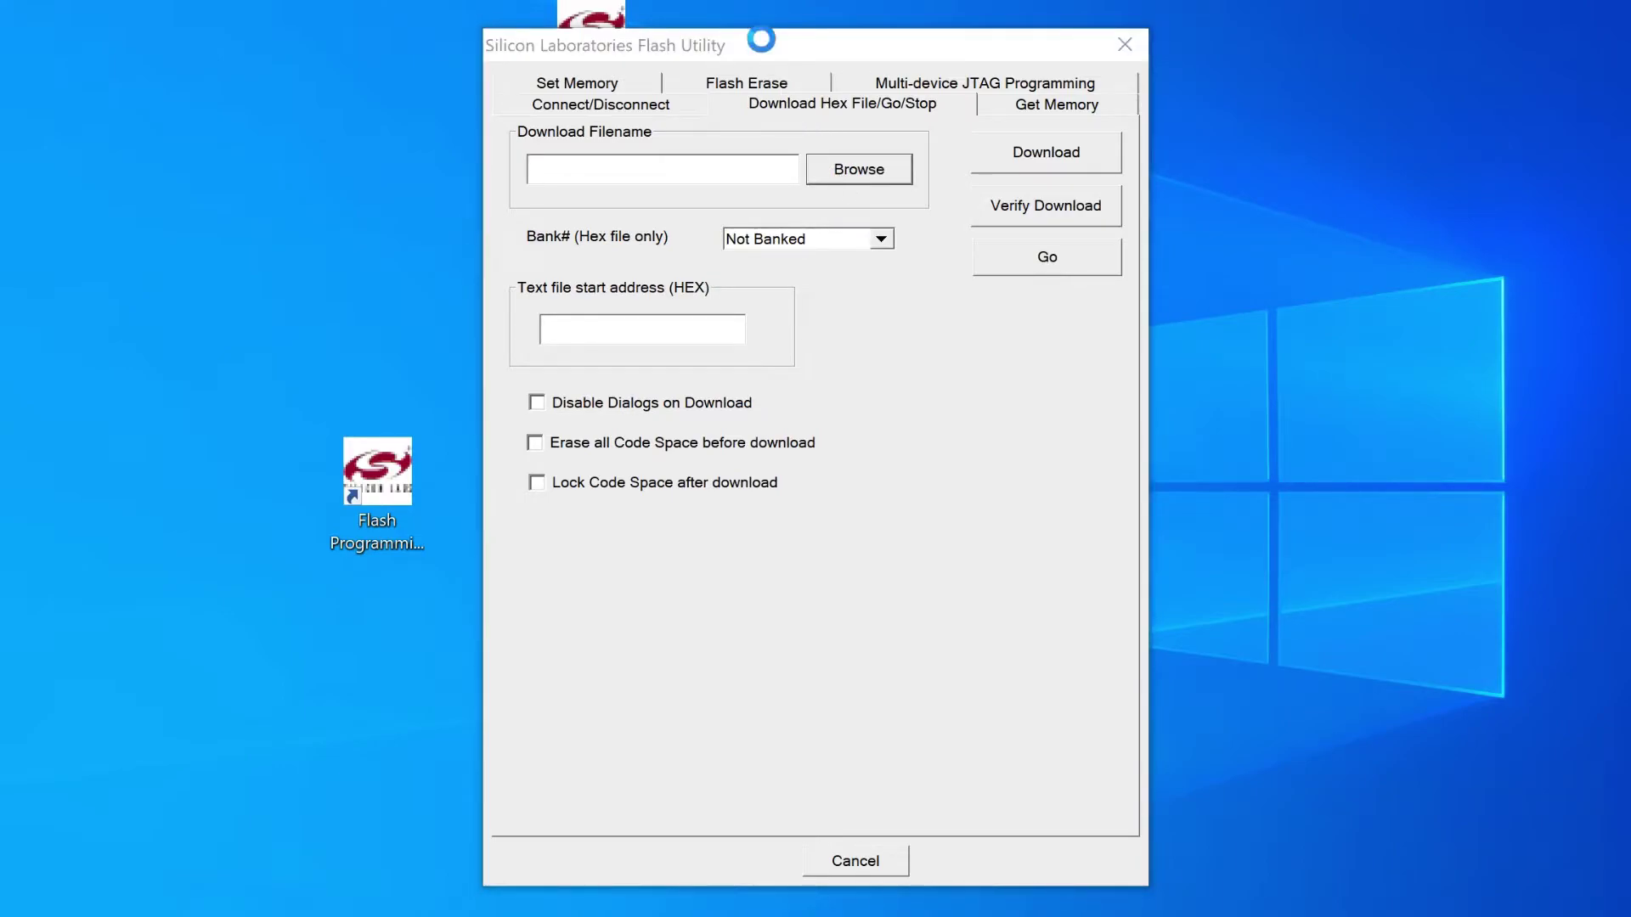
left_click_drag(954, 106, 658, 71)
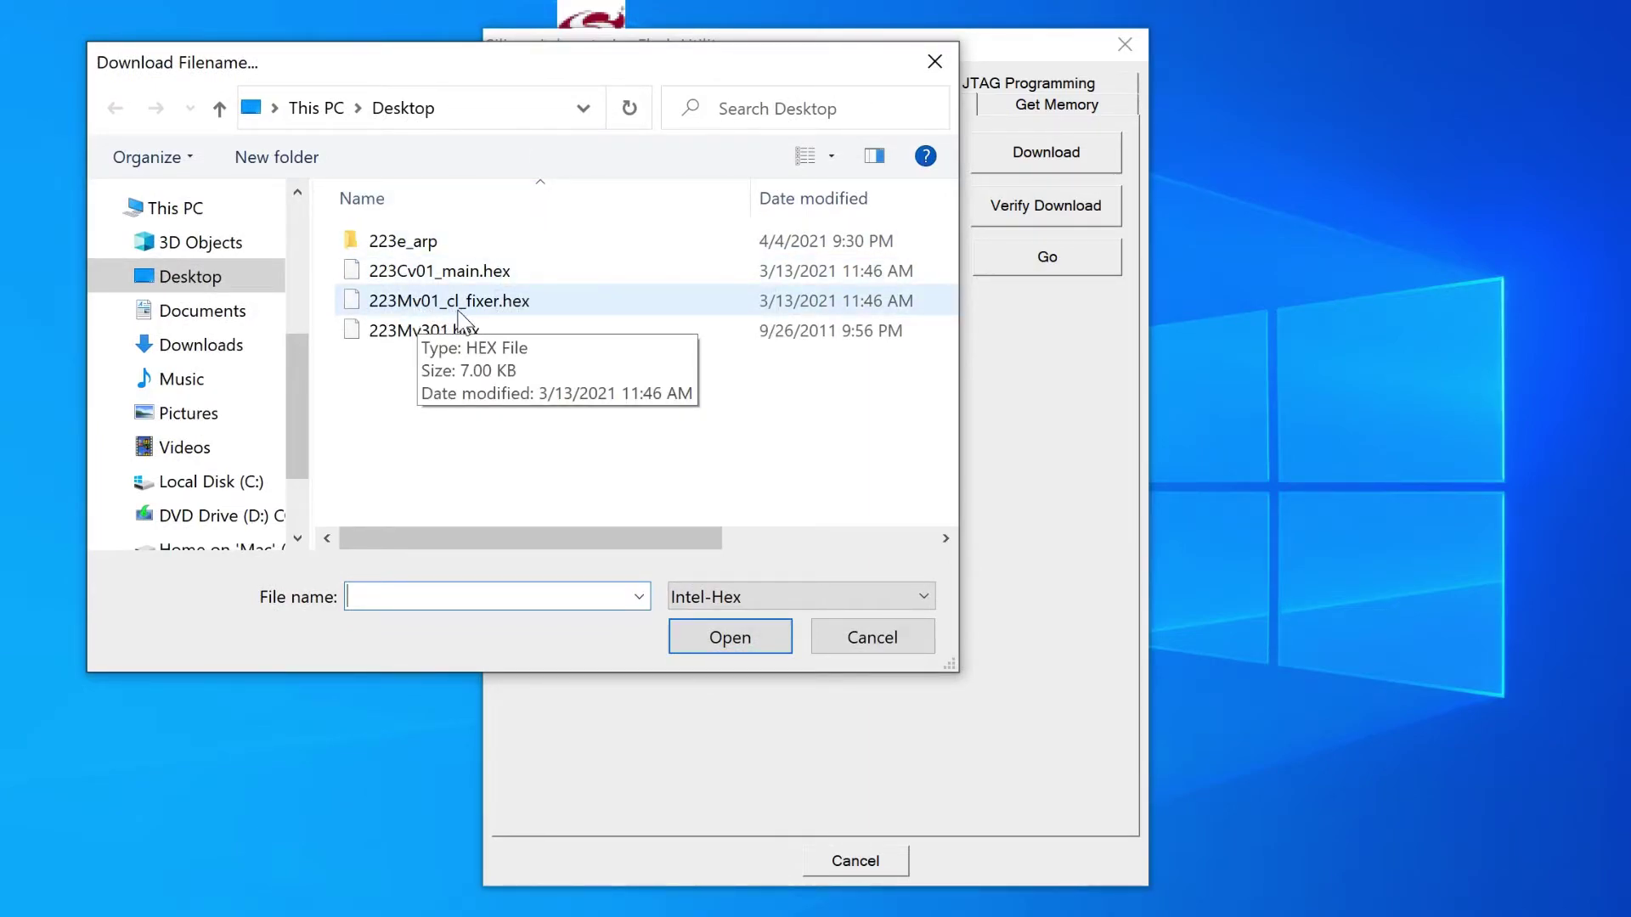
left_click(496, 306)
left_click(744, 648)
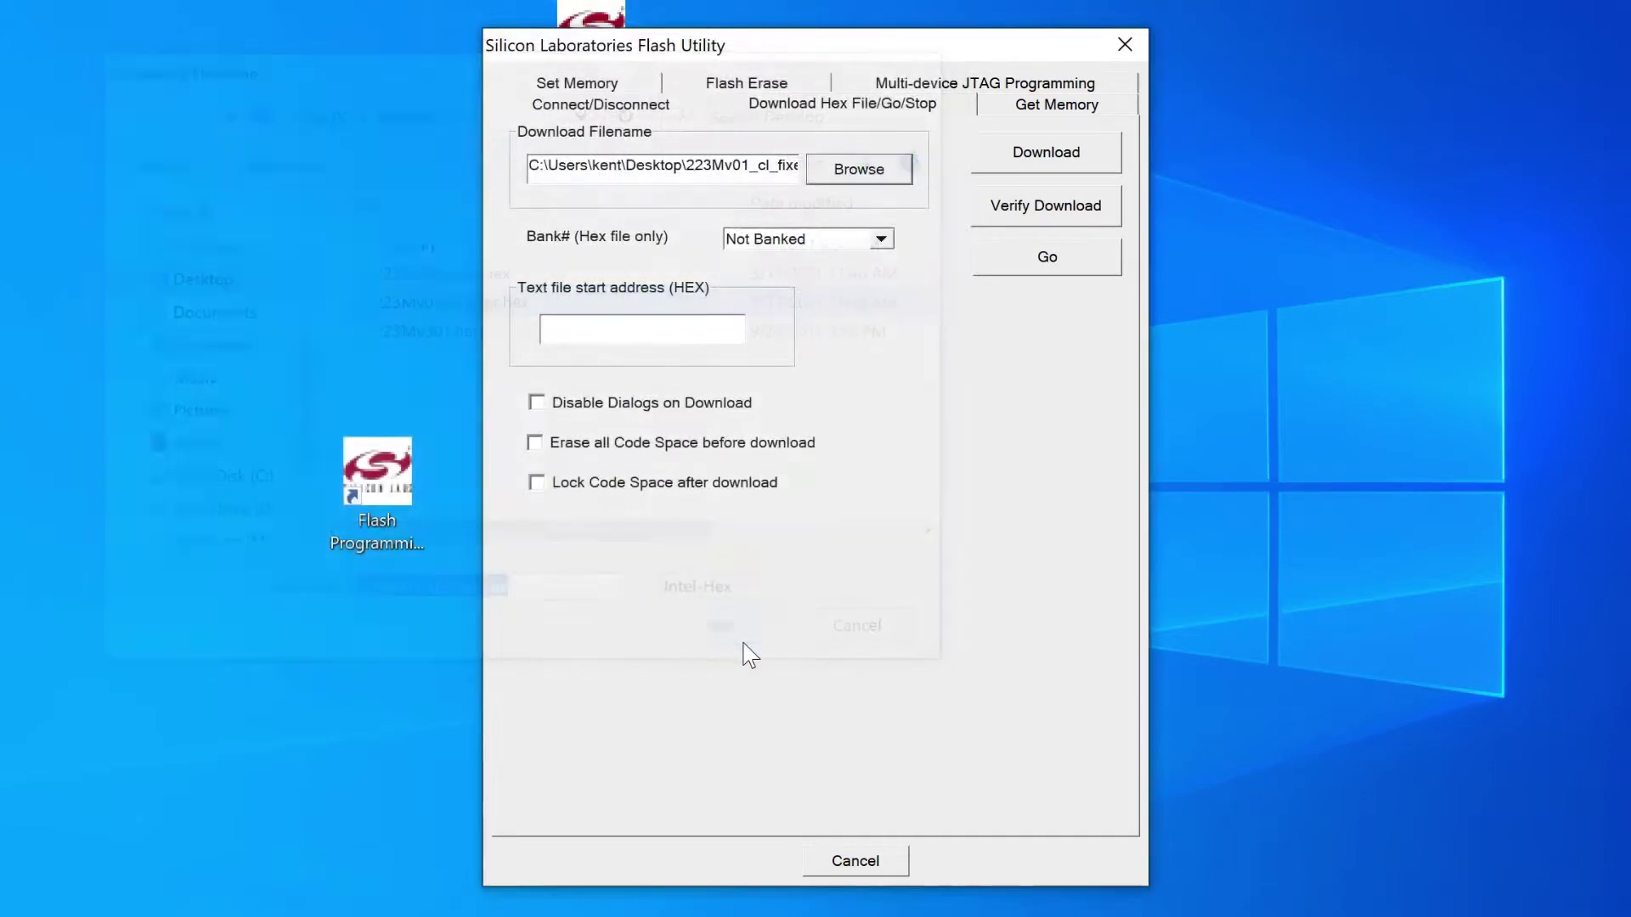
Keep the hex file's bank as Not Banked and download 223Mv01_cl_fixer.hex to the device
left_click(880, 239)
left_click(960, 425)
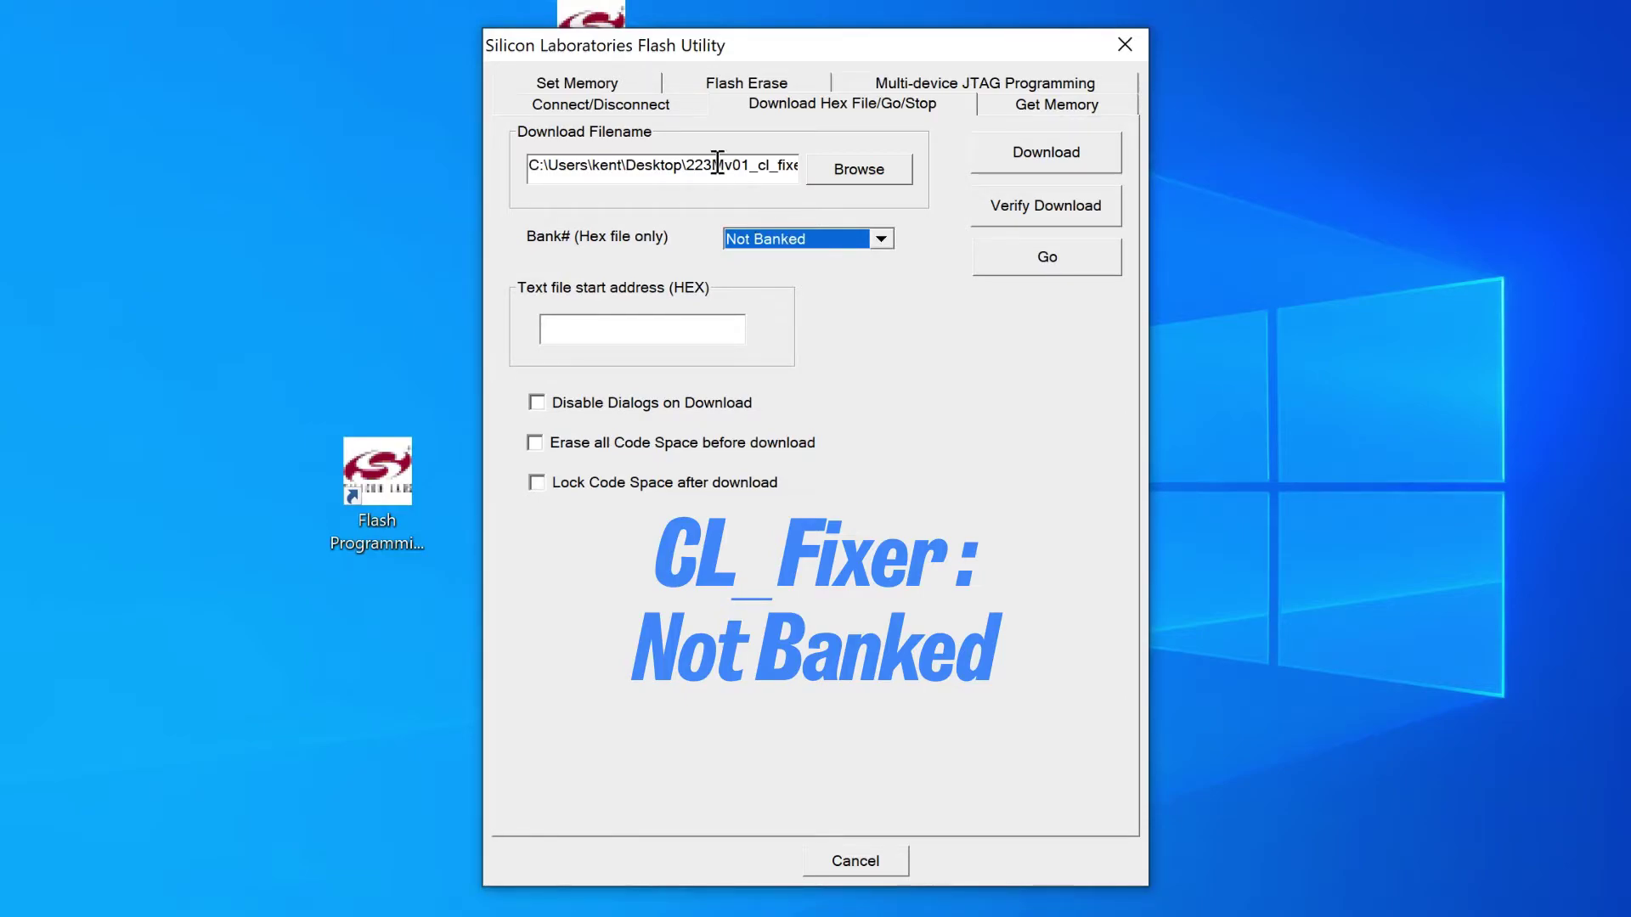
left_click(992, 155)
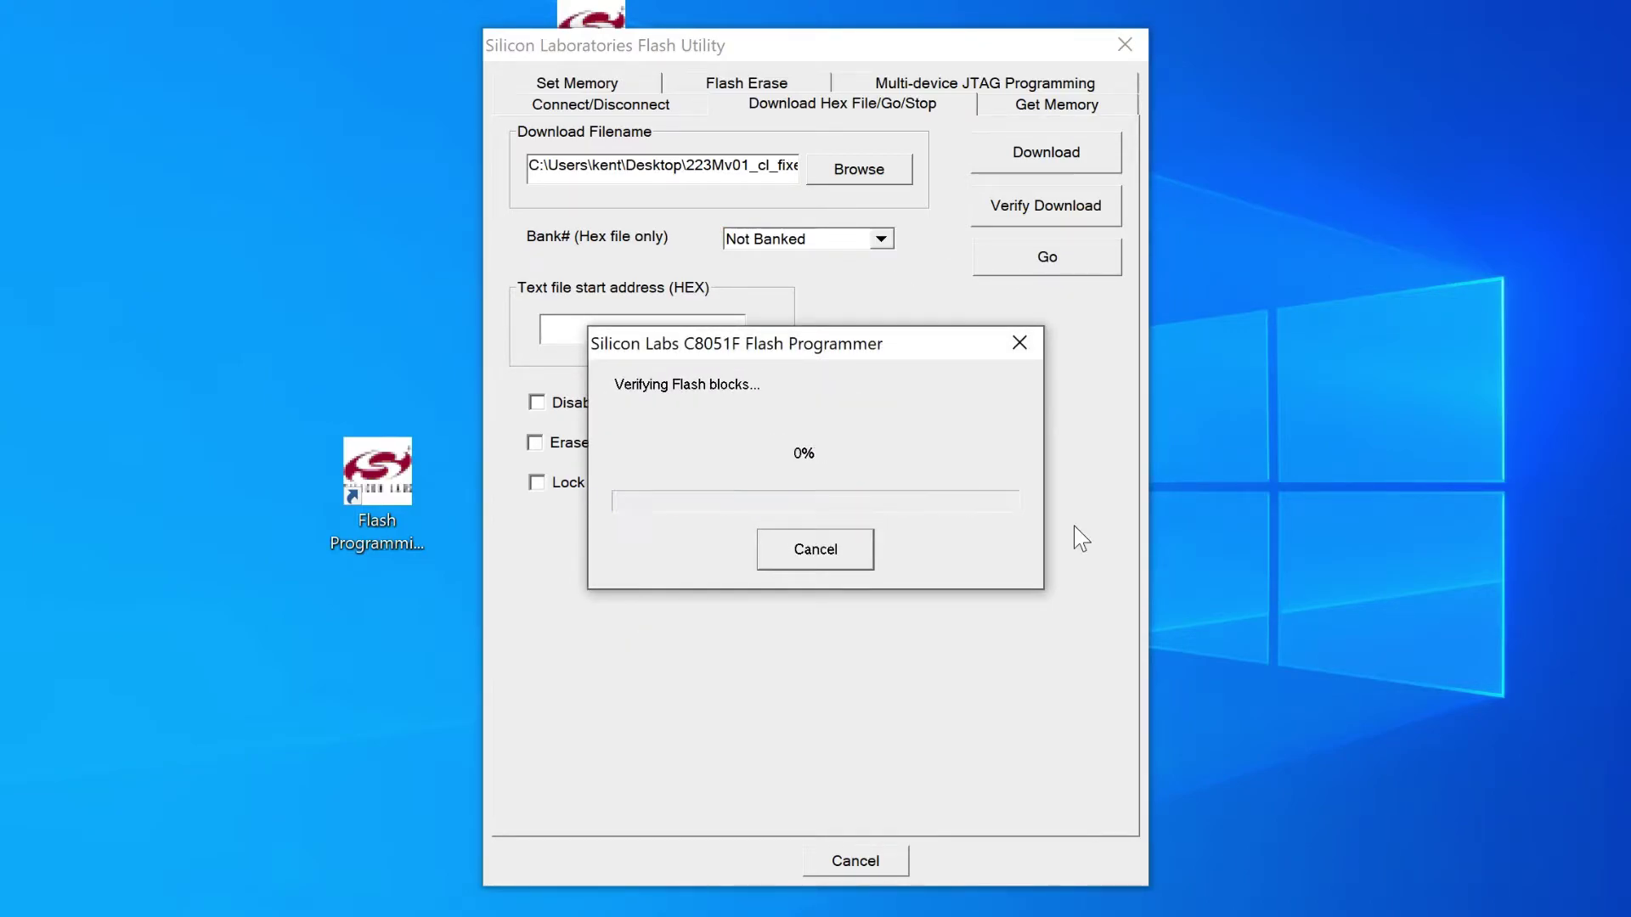
left_click(973, 543)
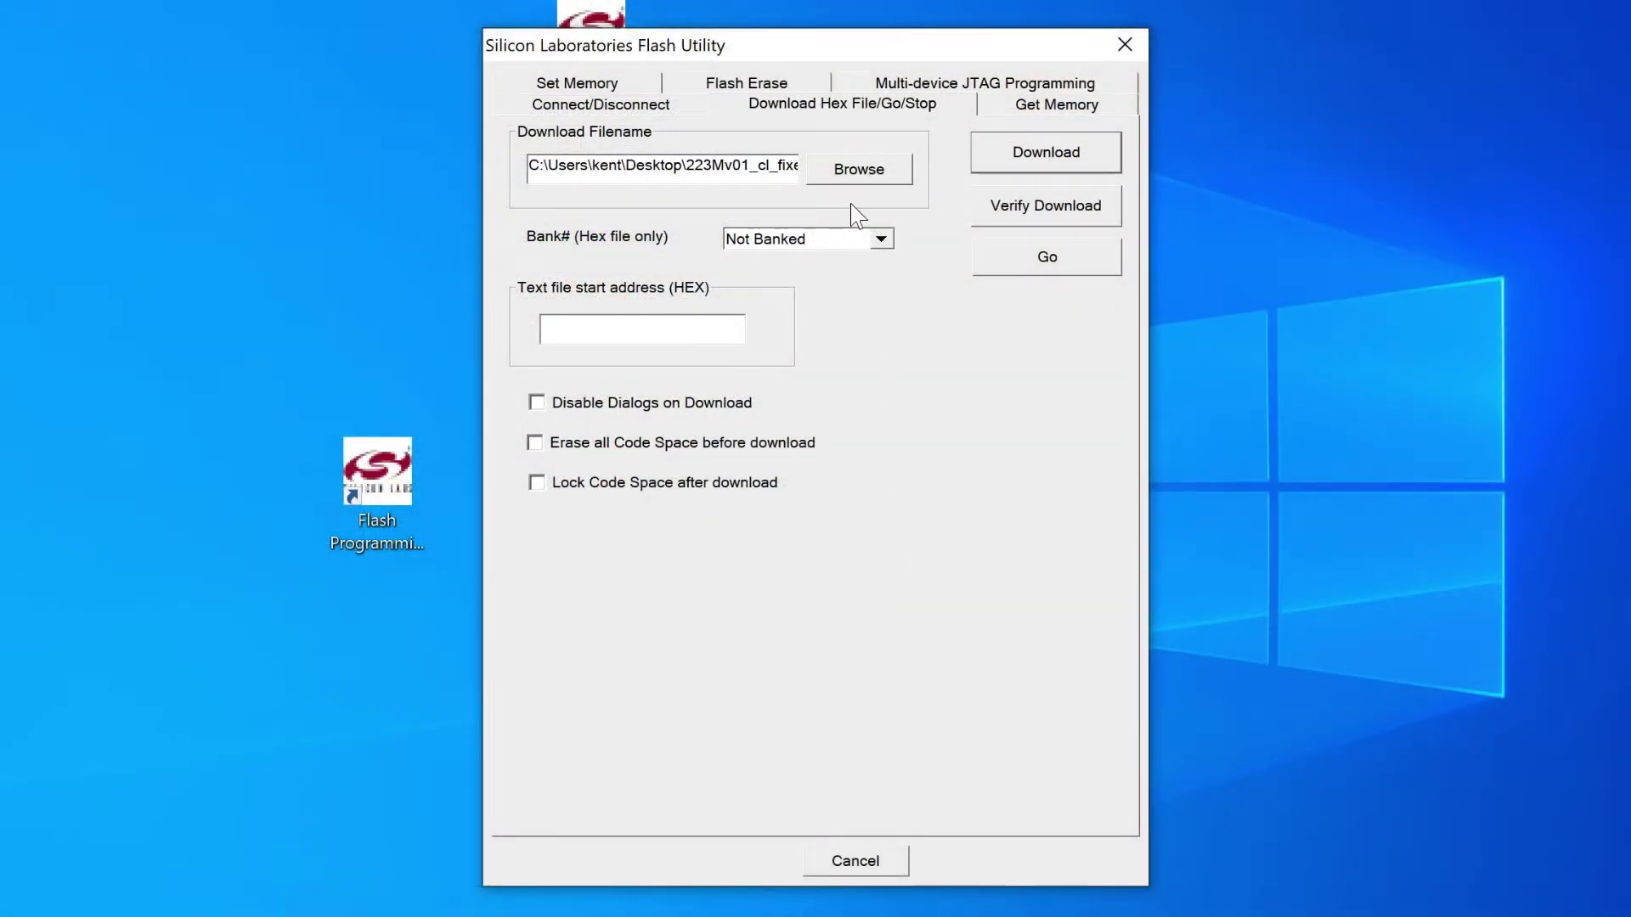
Choose 223Cv01_main.hex as the download file and set its bank to Common+BANK3
left_click(866, 176)
left_click(839, 297)
left_click(1125, 655)
left_click(881, 239)
left_click(847, 315)
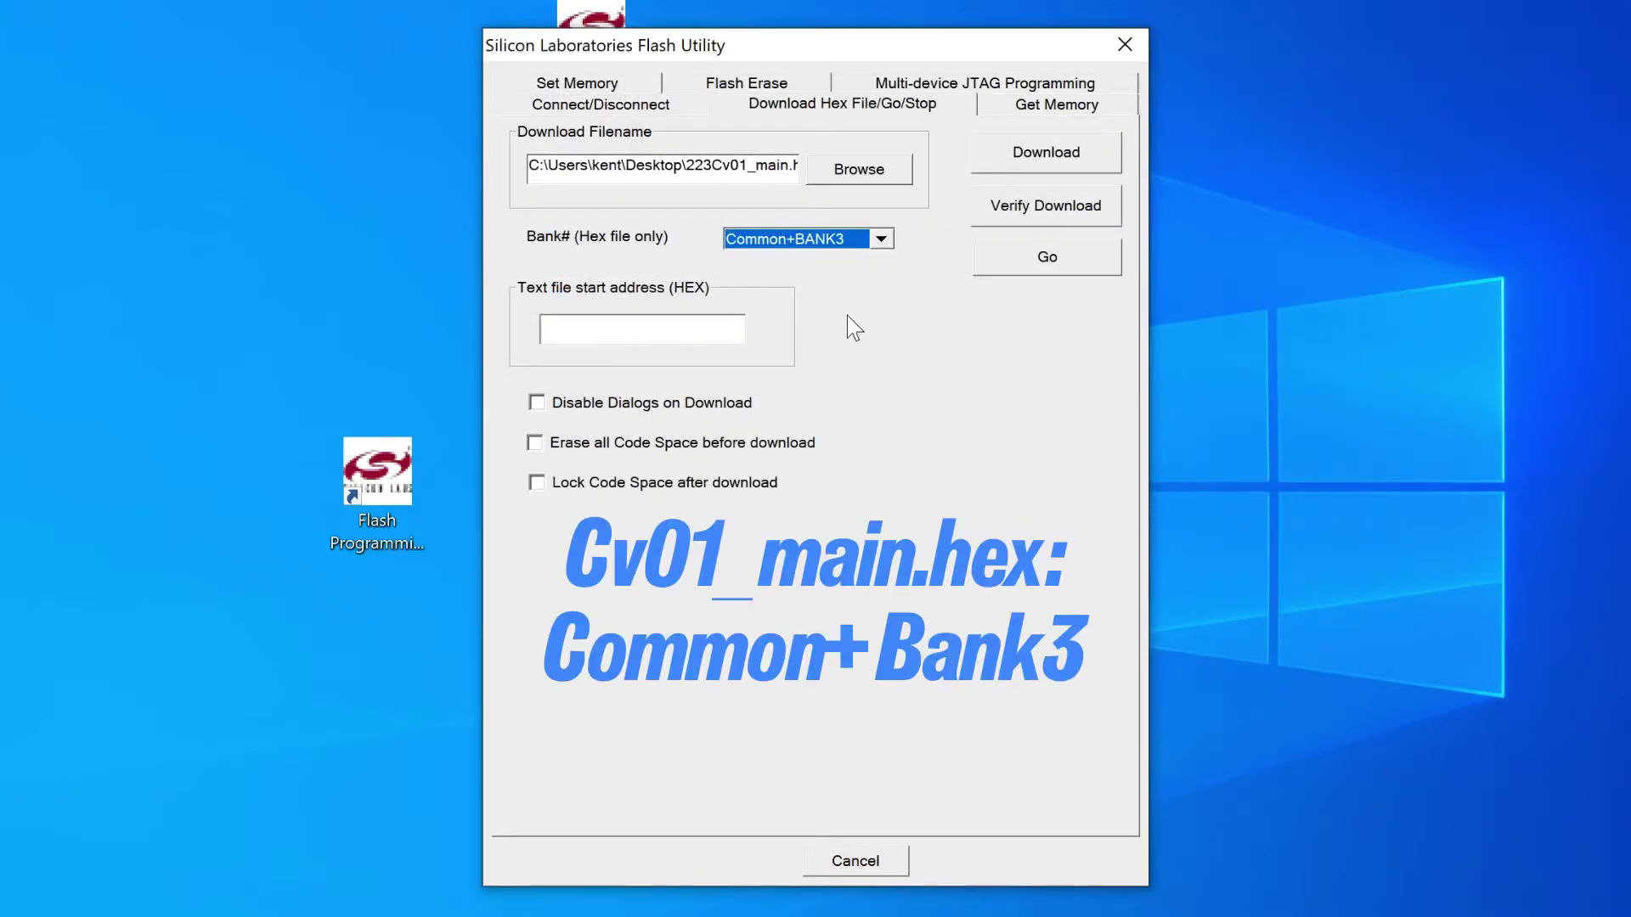
Download 223Cv01_main.hex to the device and close the Flash Utility
left_click(1054, 161)
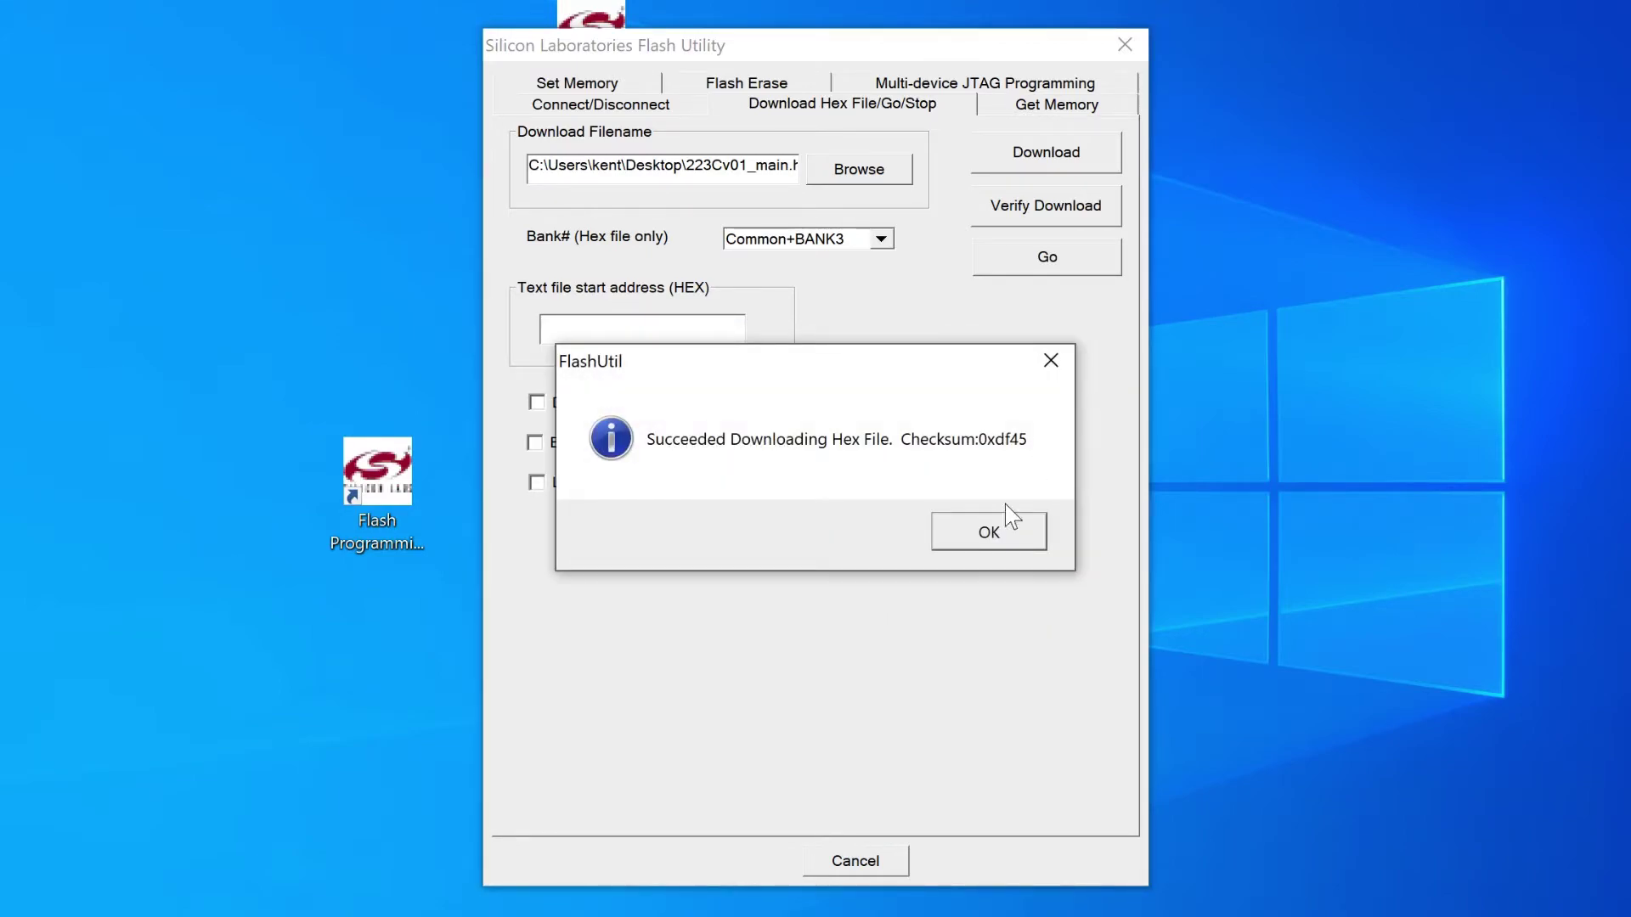
left_click(987, 530)
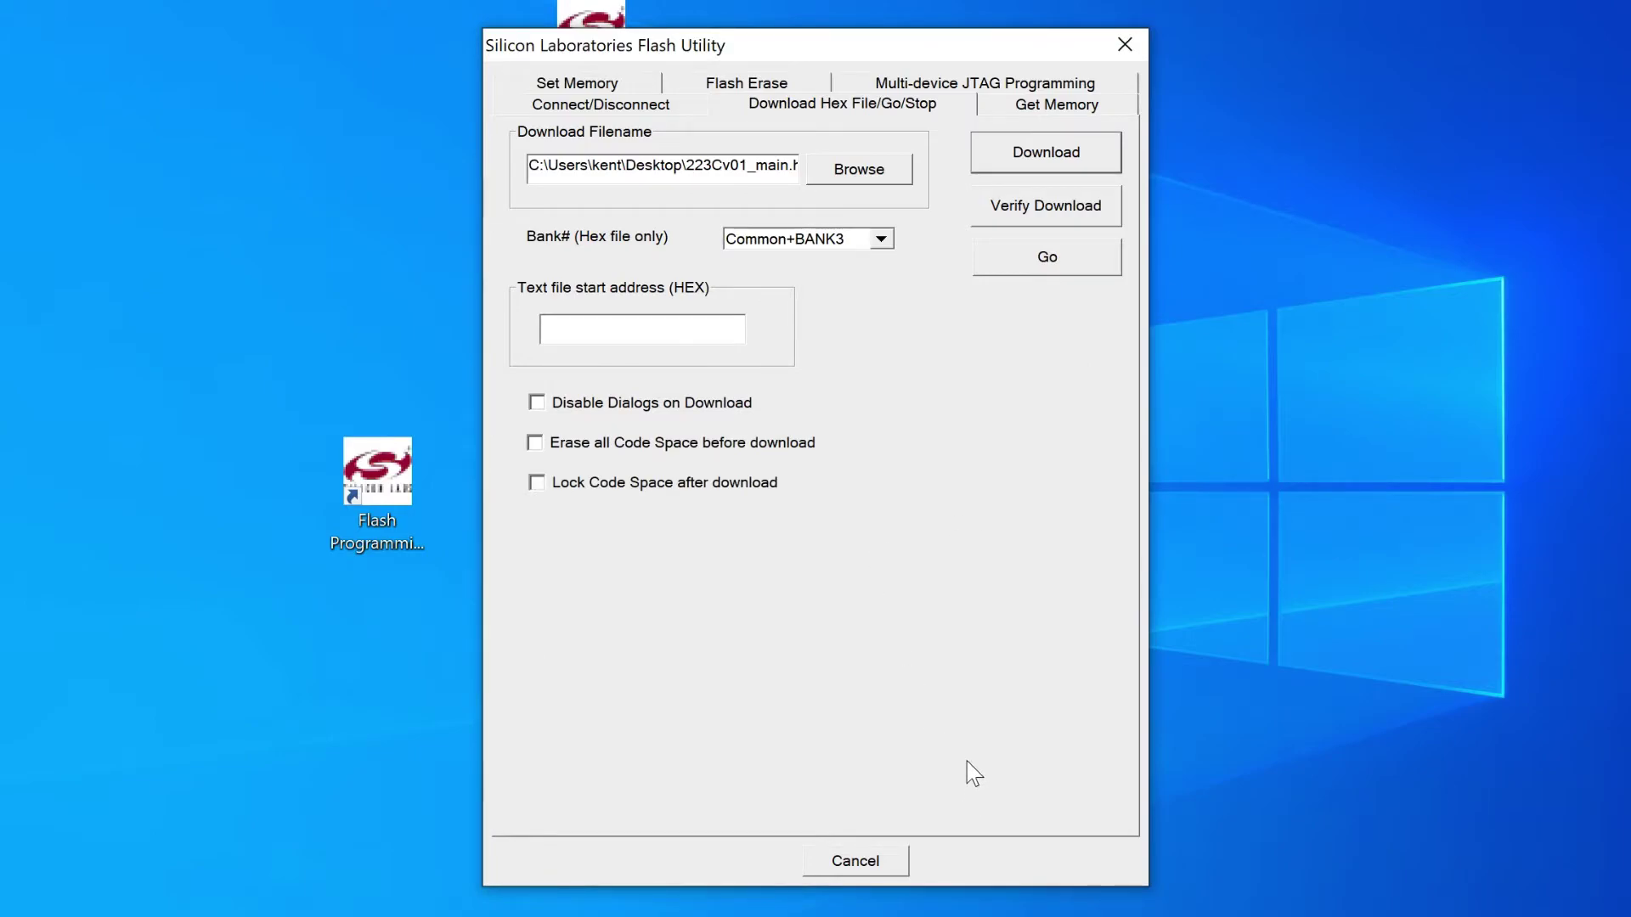
left_click(1124, 44)
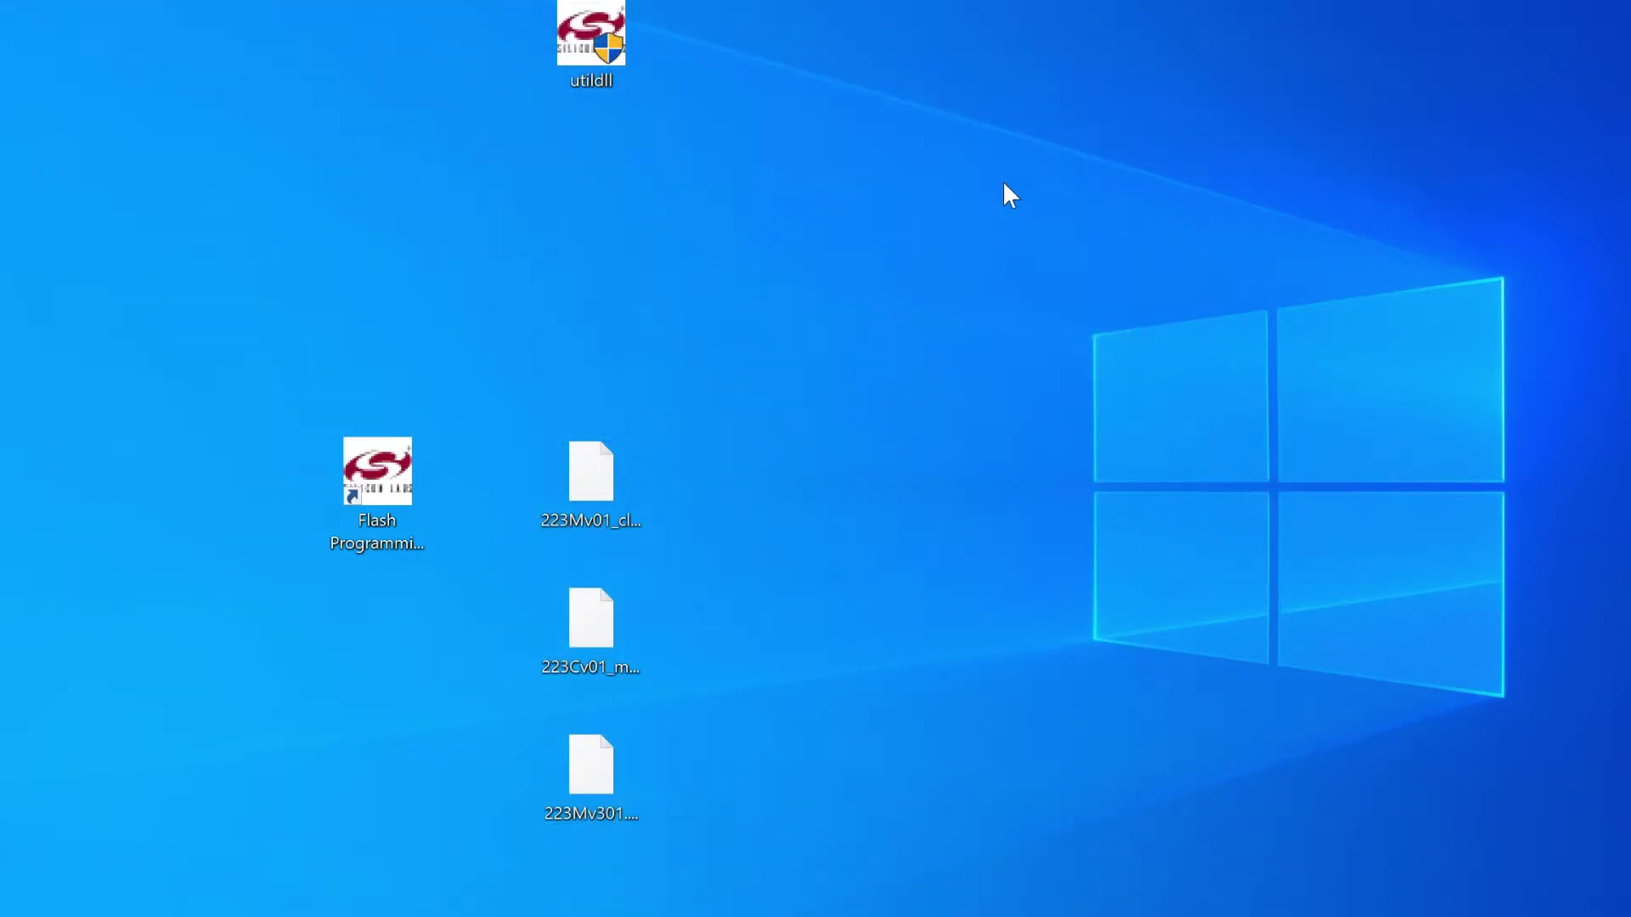